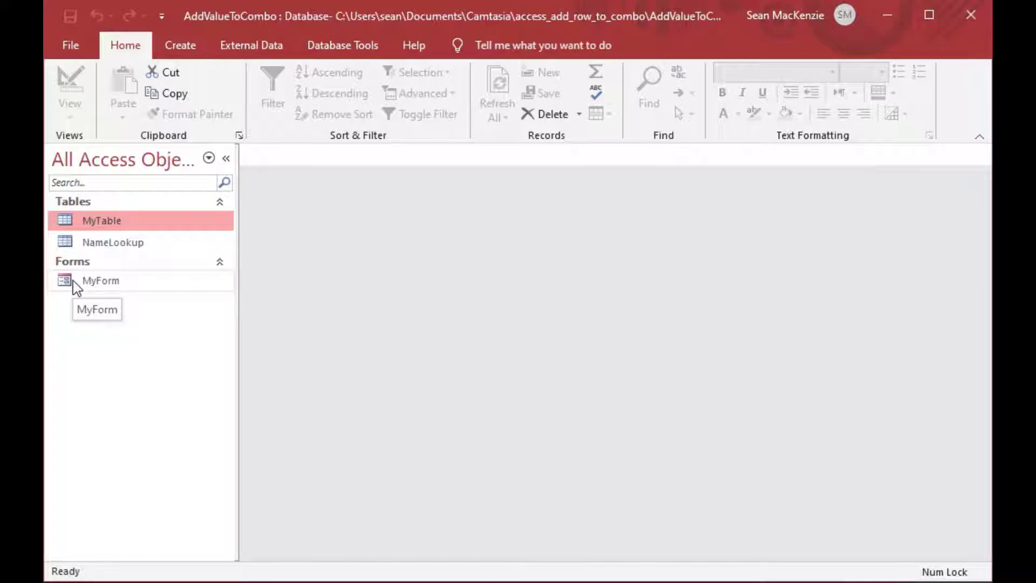
Open MyForm in Form View and go through its existing records.
left_click(76, 286)
double_click(76, 286)
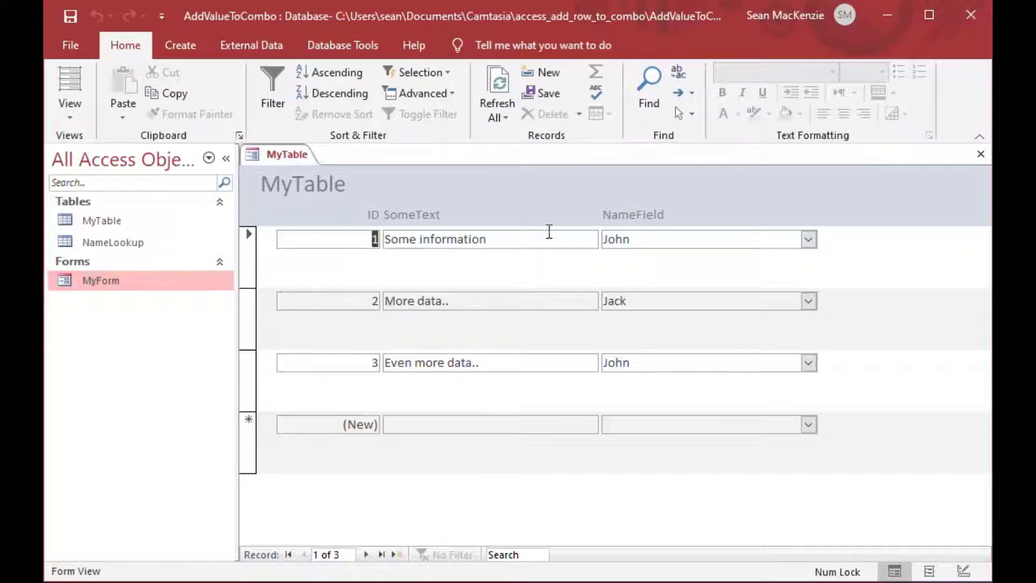
left_click(520, 238)
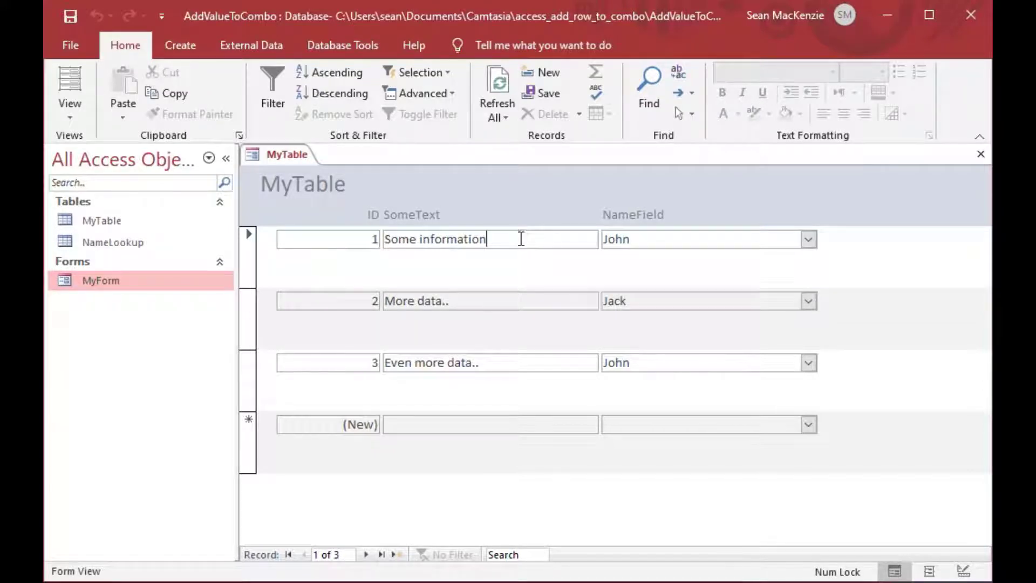
left_click(521, 362)
left_click(245, 252)
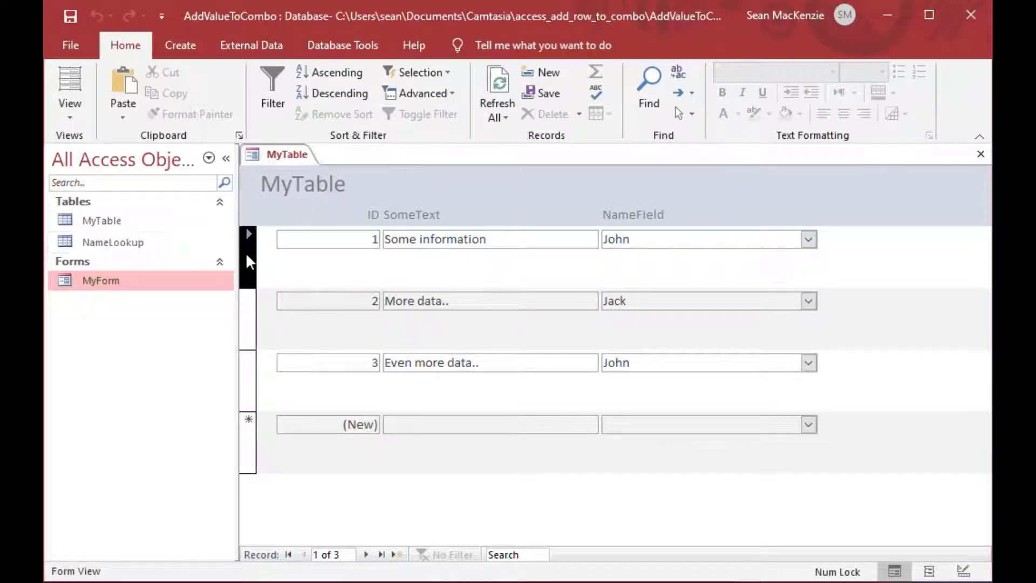
left_click(244, 312, "shift")
left_click(248, 372)
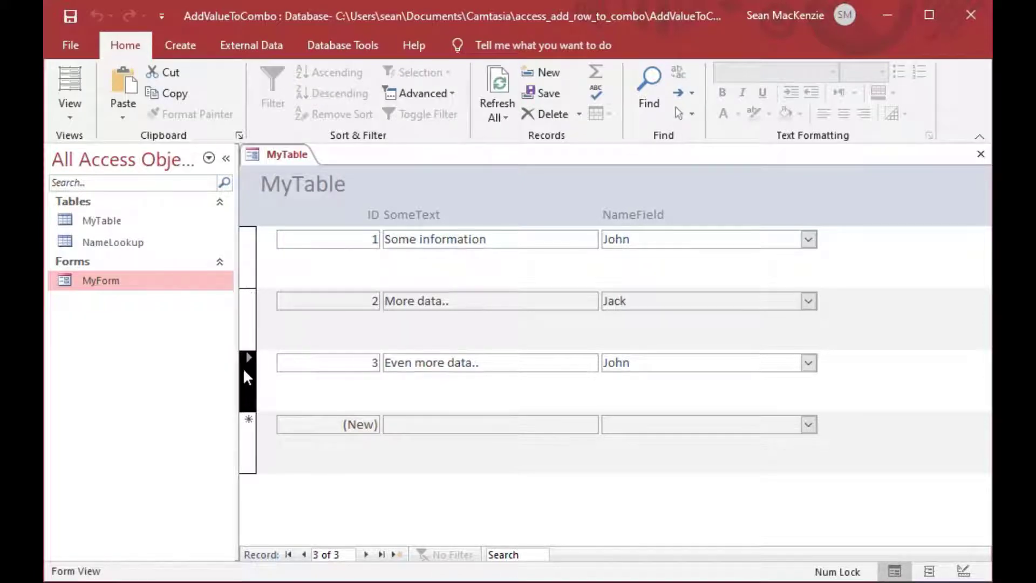
Check the choices offered by the NameField combo box in each of the three records.
left_click(808, 239)
left_click(808, 242)
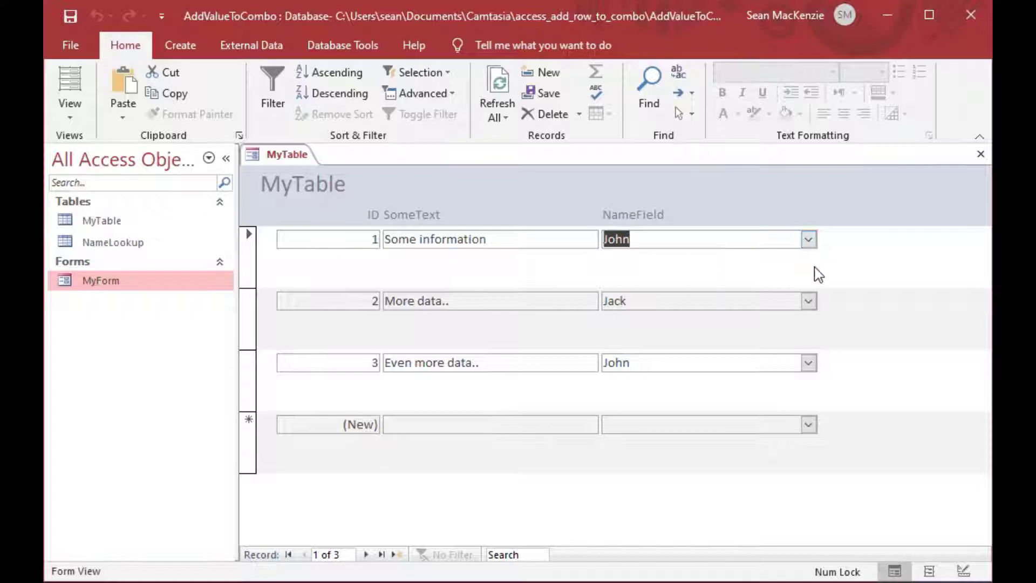
left_click(808, 301)
left_click(808, 304)
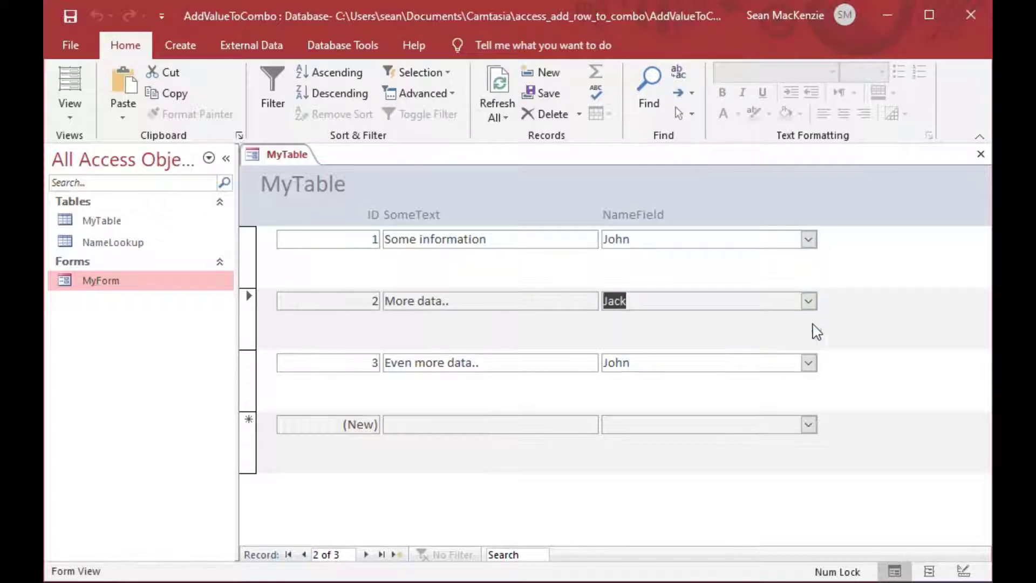
left_click(808, 363)
left_click(809, 367)
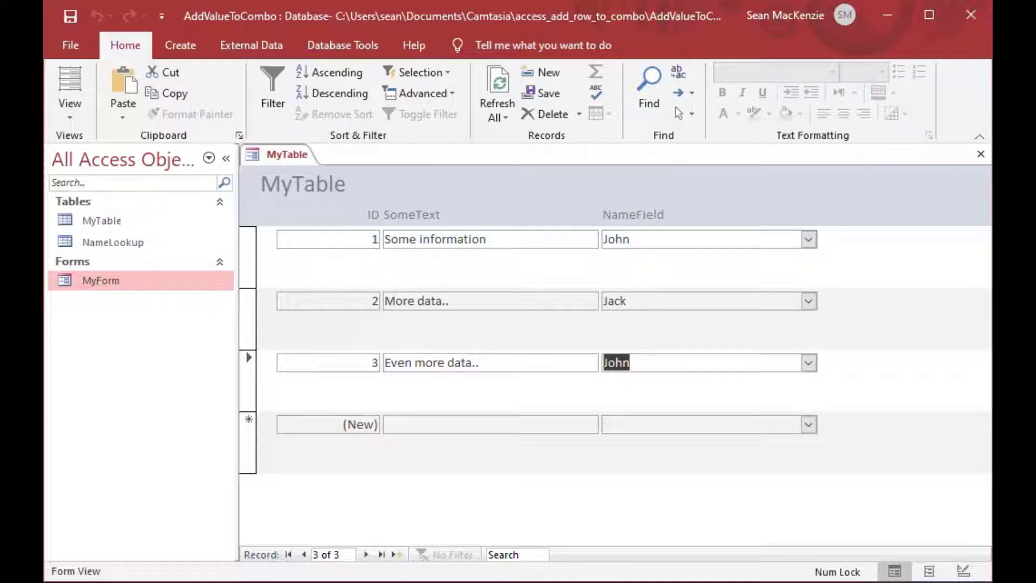
Switch MyForm to Design View and select the NameField combo box in the Detail section.
left_click(75, 115)
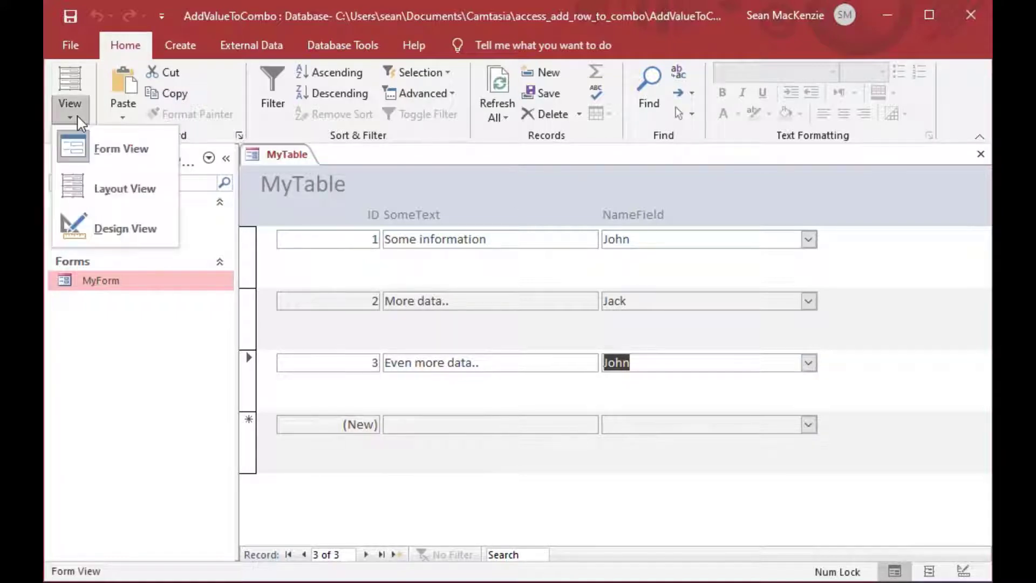
left_click(108, 228)
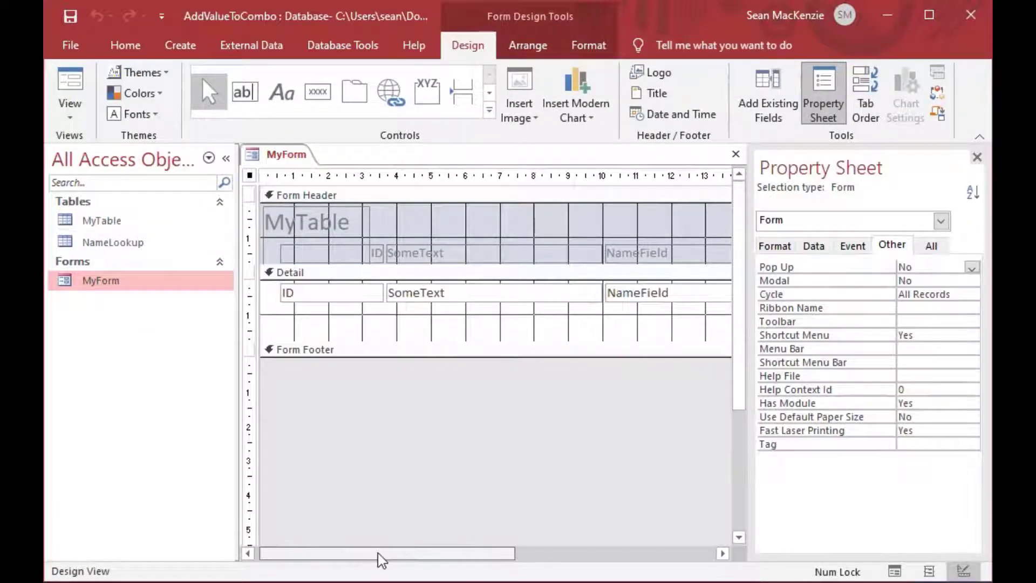
left_click_drag(382, 560, 478, 562)
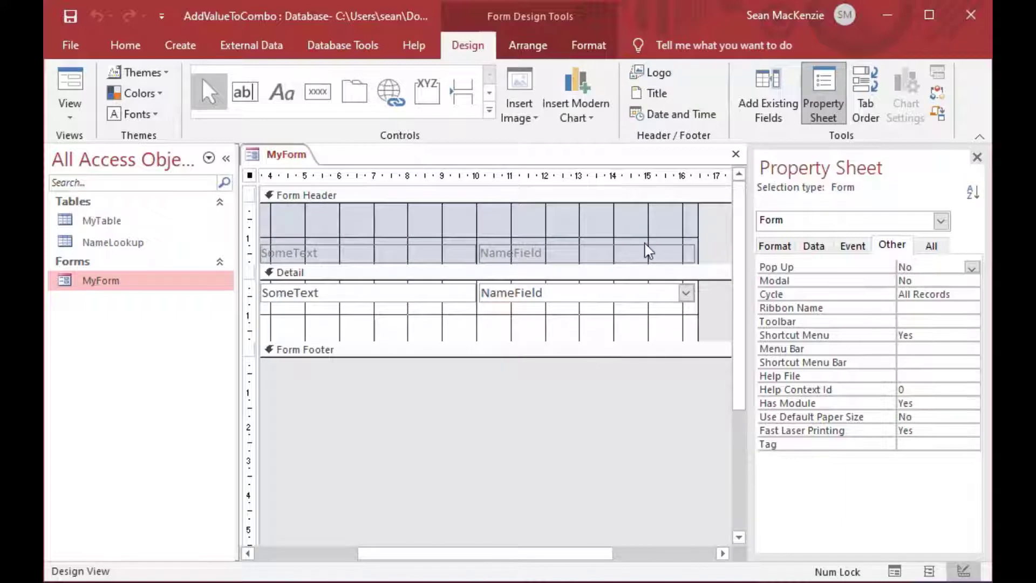
left_click(613, 294)
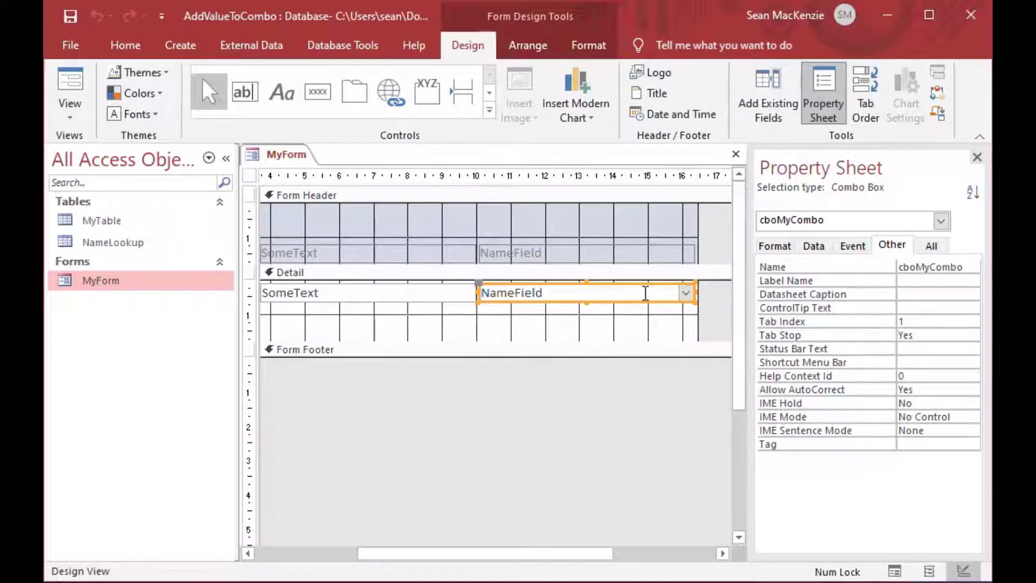
Examine the Row Source query of the NameField combo box in the Query Builder, then close the builder.
left_click(814, 246)
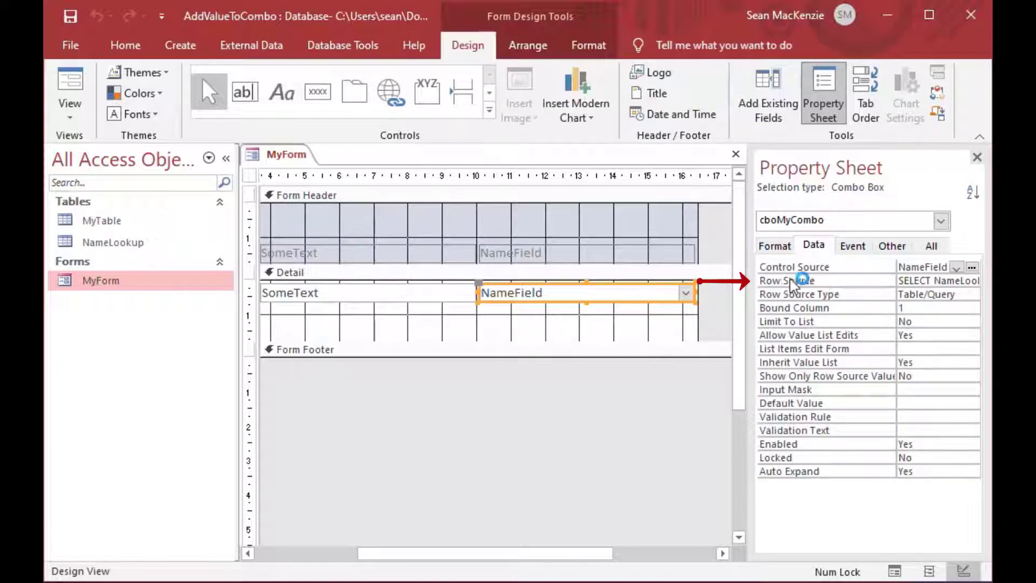
left_click(905, 281)
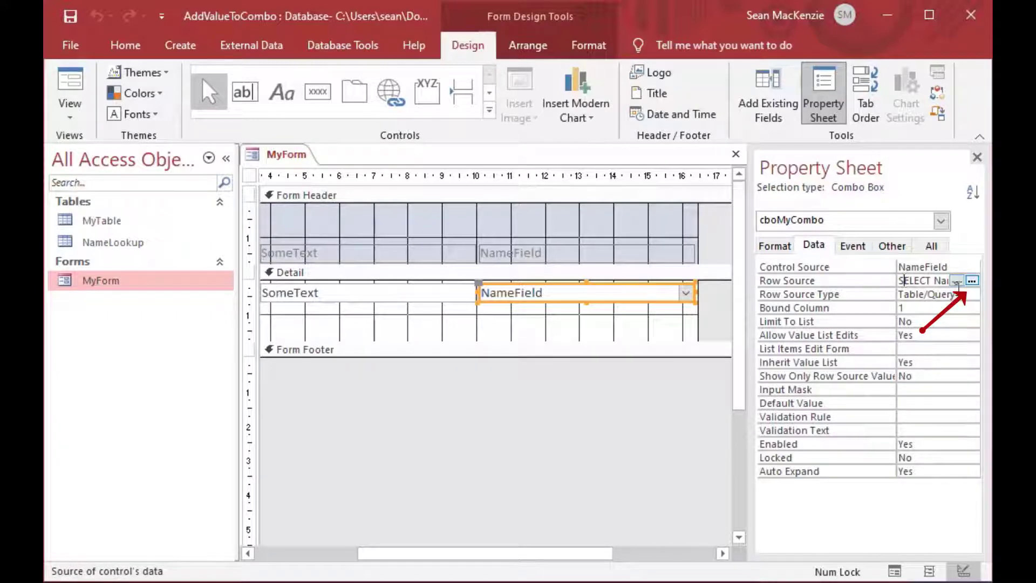
left_click(972, 282)
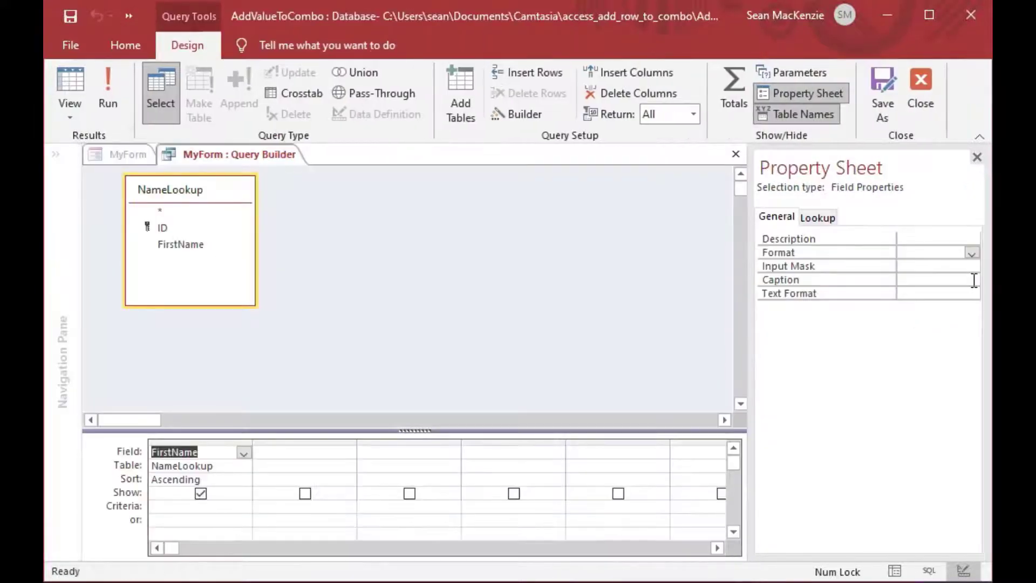
mouse_move(179, 195)
left_mouse_down()
mouse_move(208, 205)
mouse_move(181, 197)
left_mouse_up()
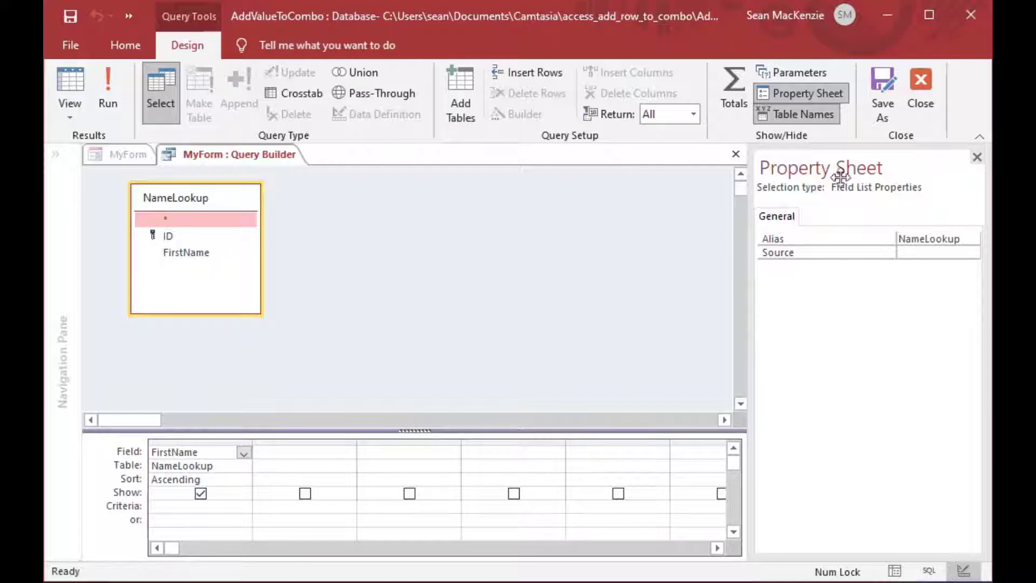
left_click(736, 154)
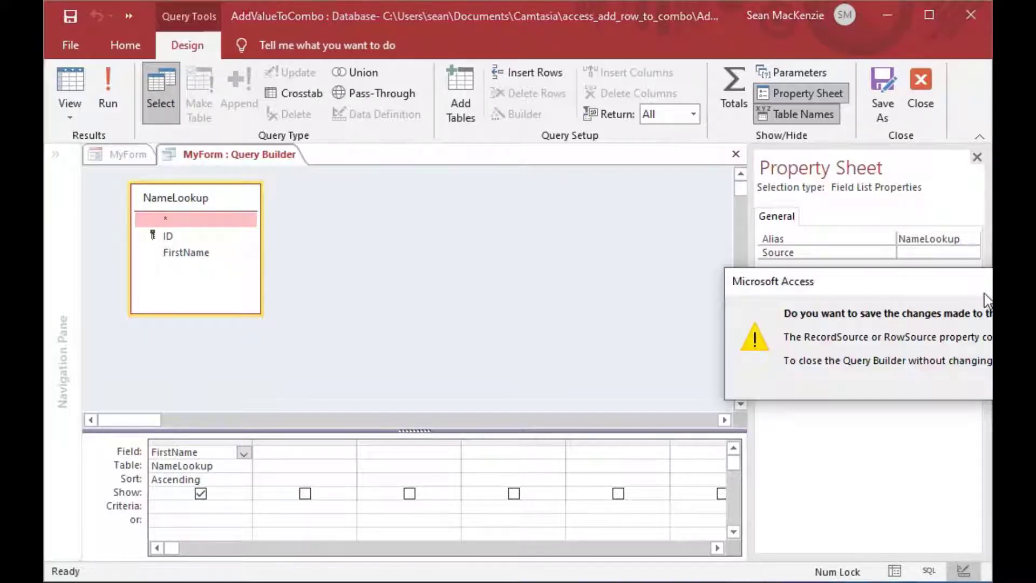
left_click_drag(990, 281, 521, 217)
left_click(524, 313)
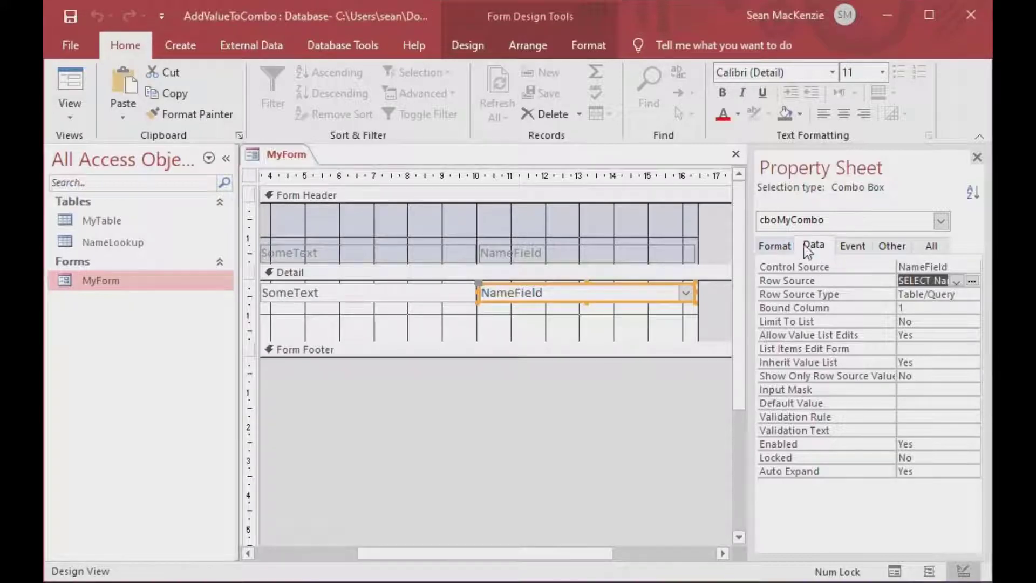
Look through the Format, Data, Event and Other property groups of the cboMyCombo combo box.
left_click(776, 247)
left_click(810, 247)
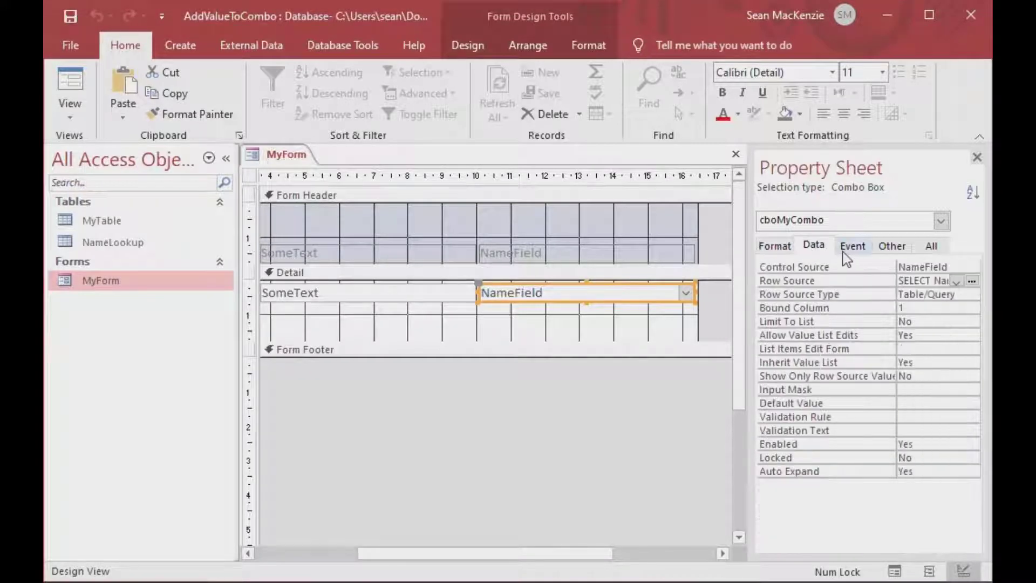
left_click(854, 247)
left_click(891, 247)
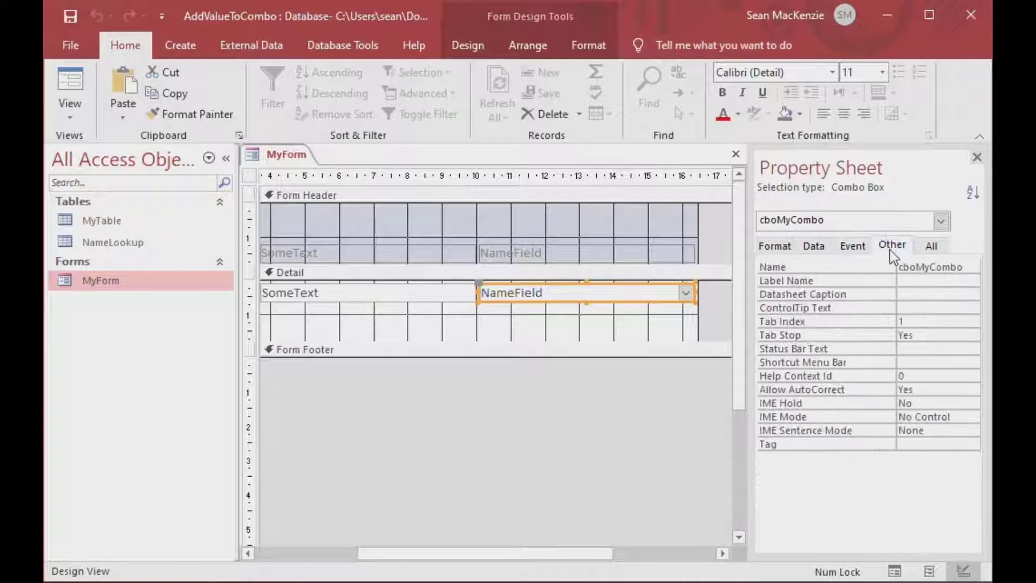
left_click(930, 247)
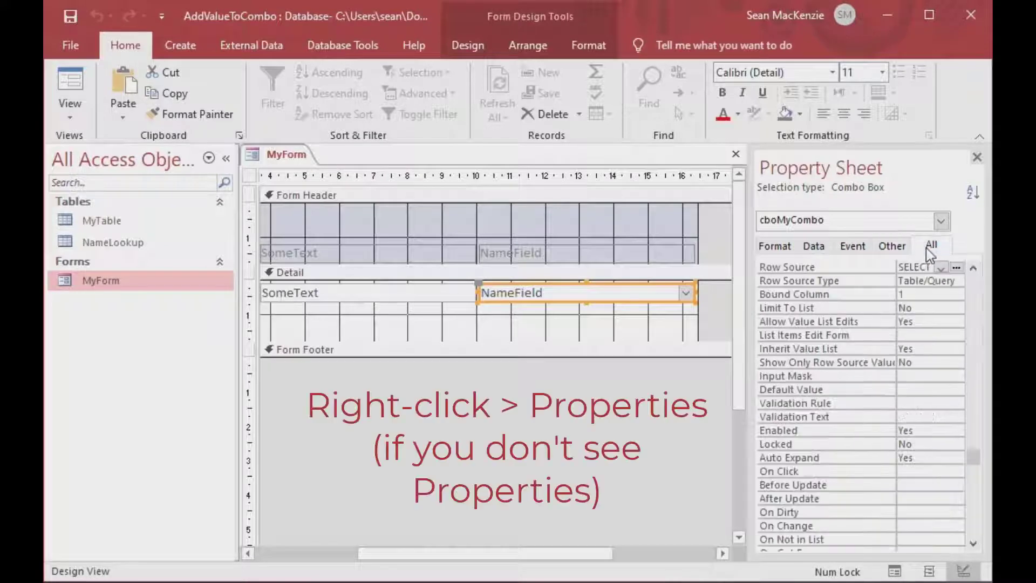
left_click(852, 247)
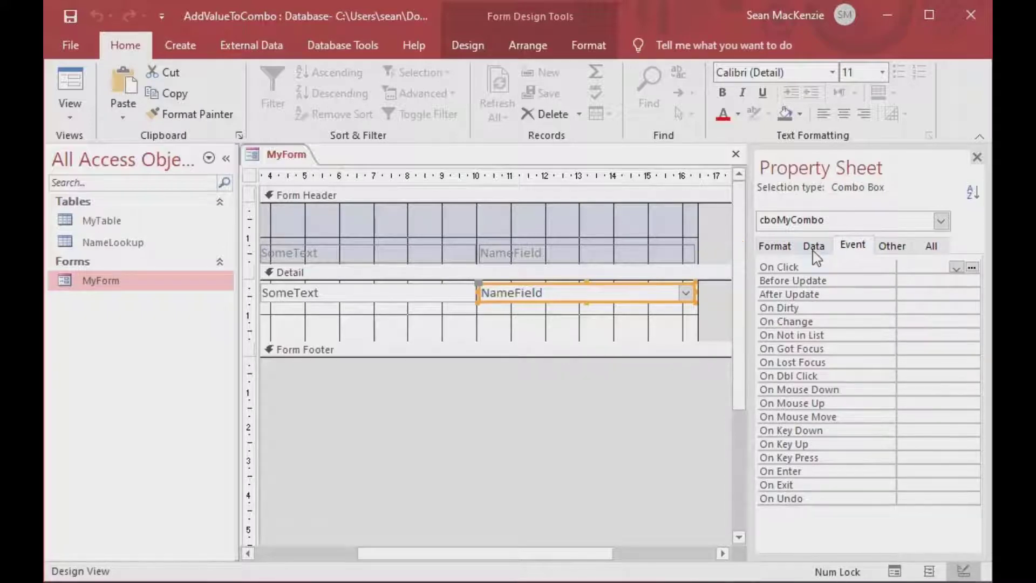
left_click(775, 247)
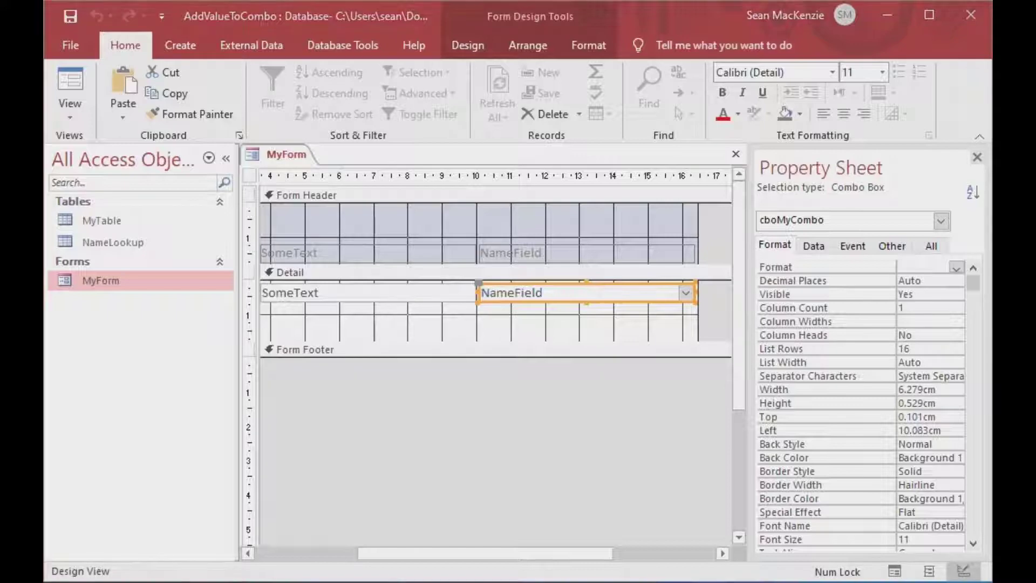
Add an unbound text box to the Form Header above NameField and delete its attached label.
left_click(470, 47)
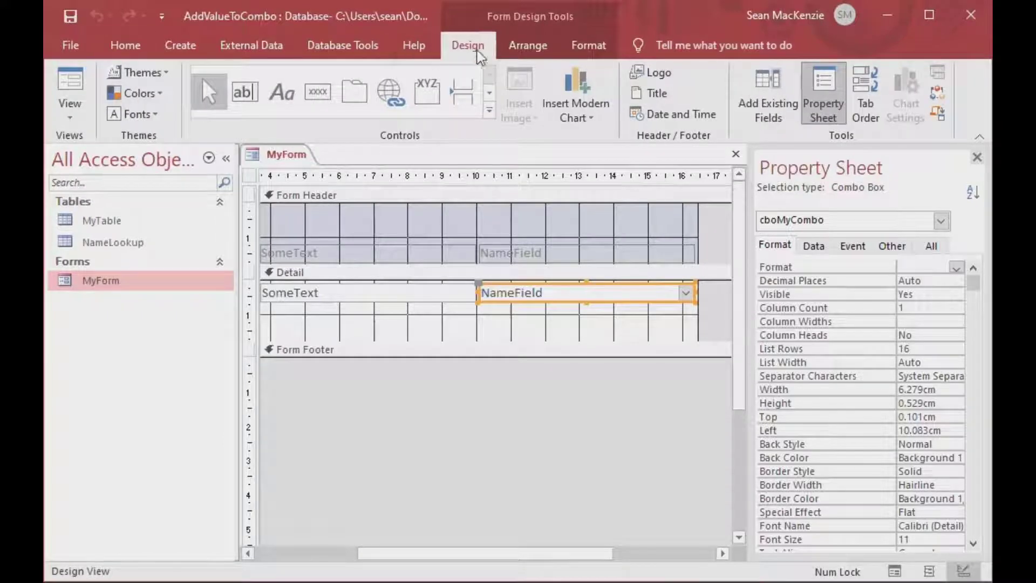
left_click(246, 93)
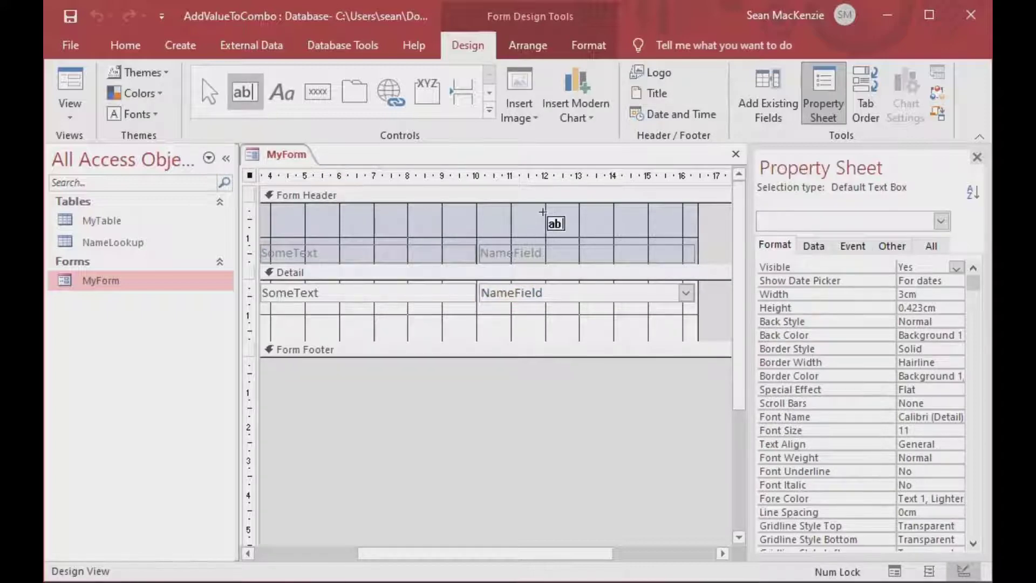
left_click(526, 211)
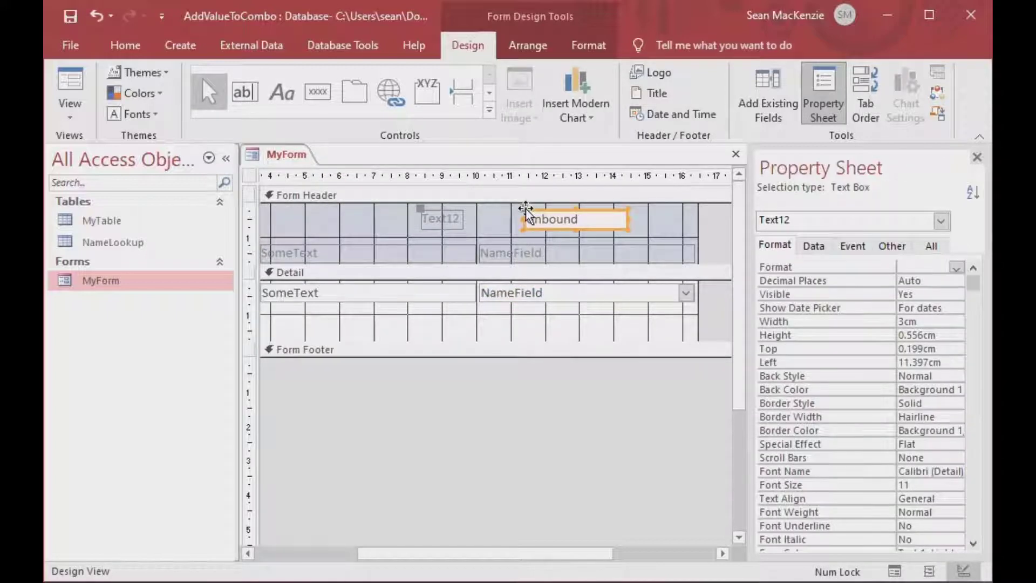
left_click(440, 219)
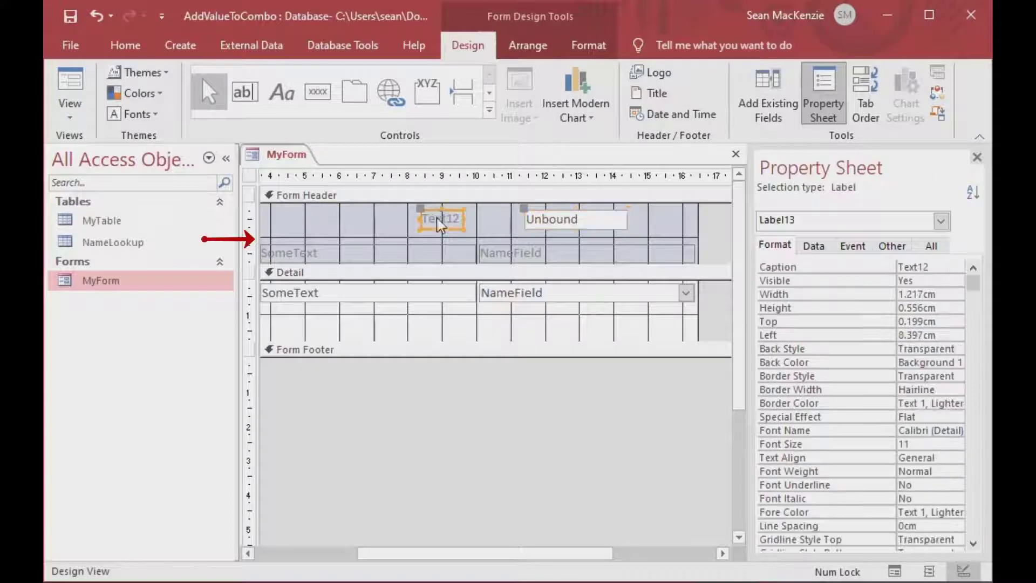
key("Delete")
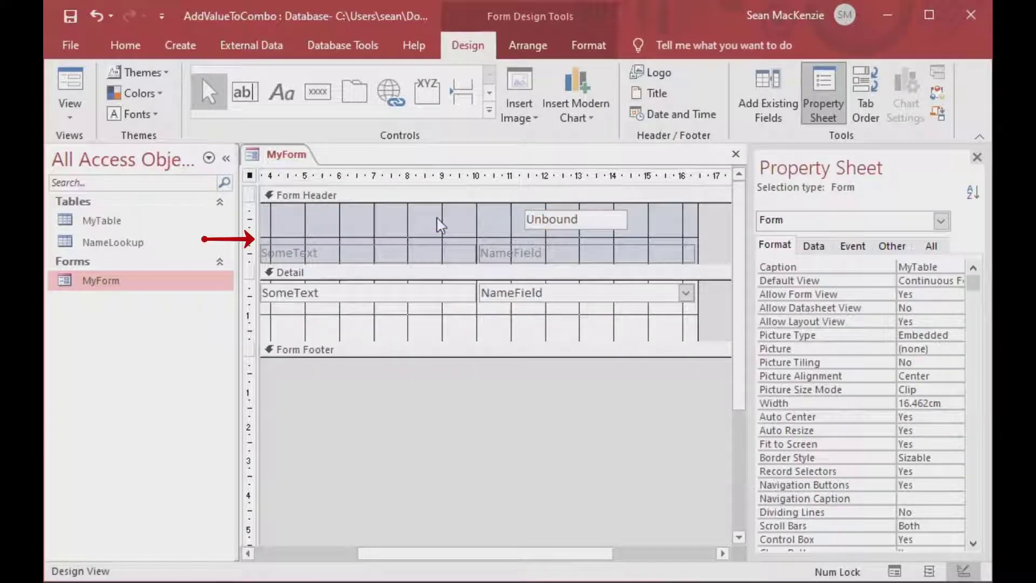
Name the unbound text box in the Form Header txtHiddenValue.
left_click(589, 221)
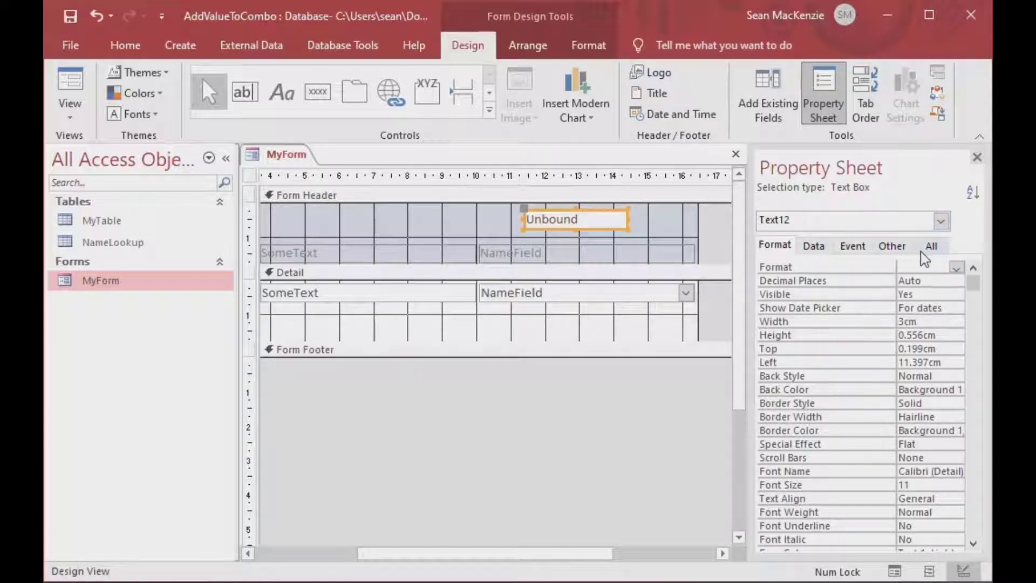
left_click(892, 247)
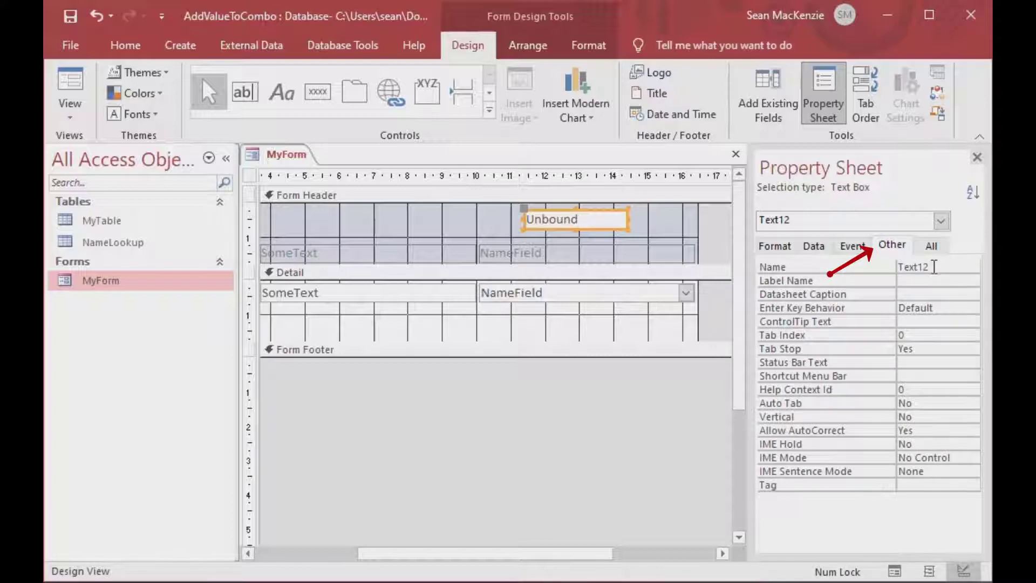
left_click_drag(934, 267, 897, 266)
type("txtHi")
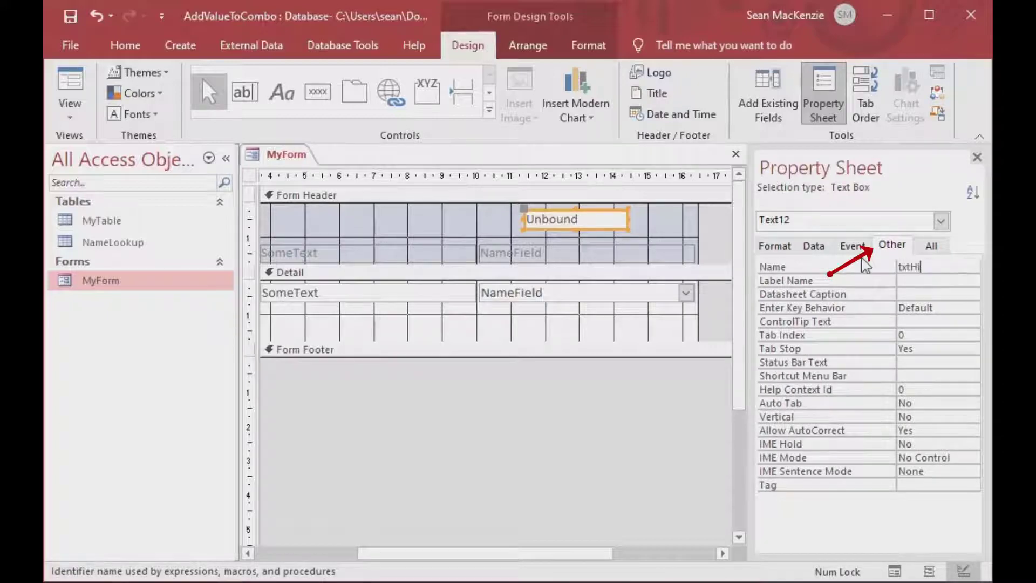
type("ddenValue")
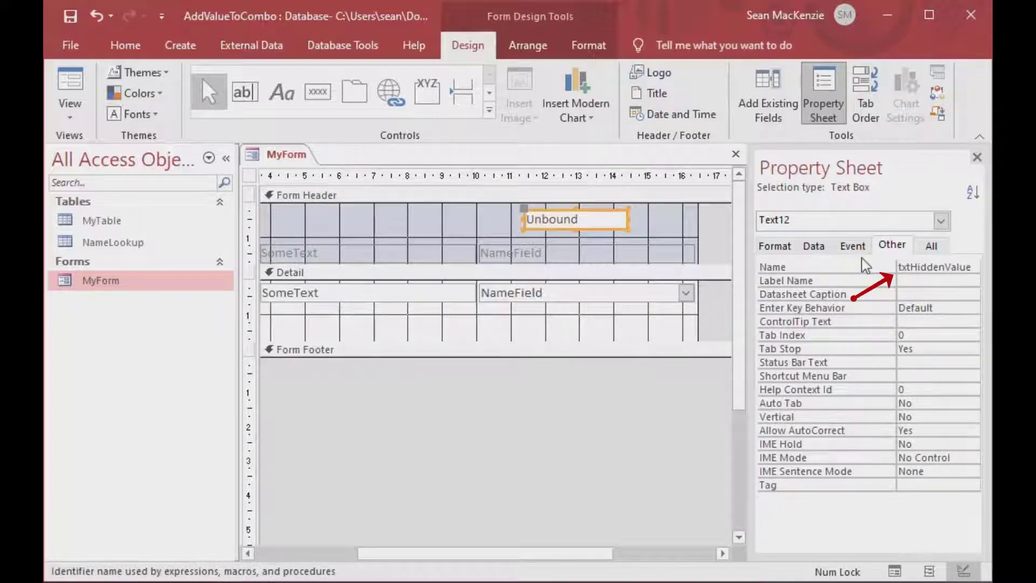
key("Return")
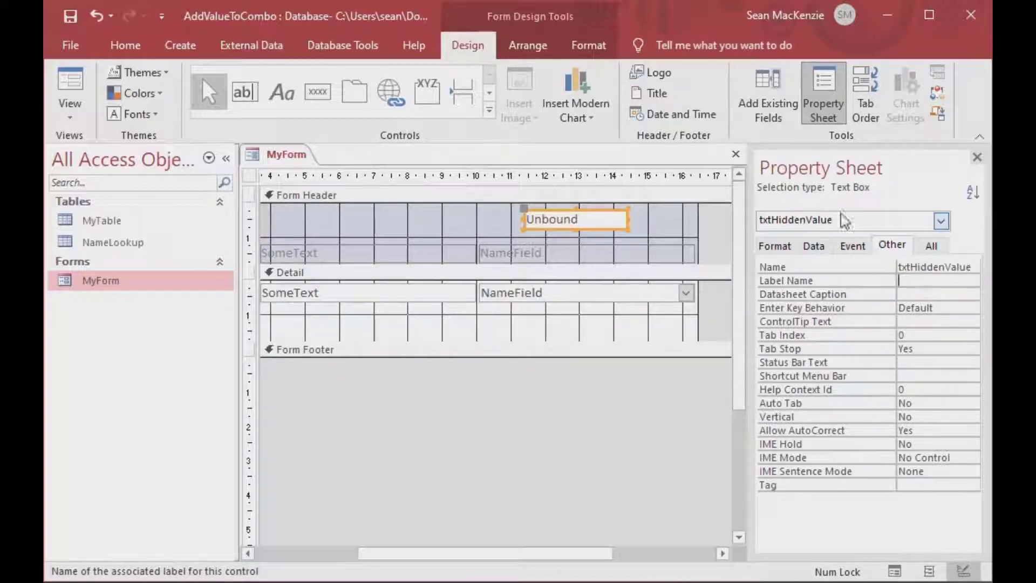
Hide the txtHiddenValue text box by setting its Visible property to No.
left_click(852, 251)
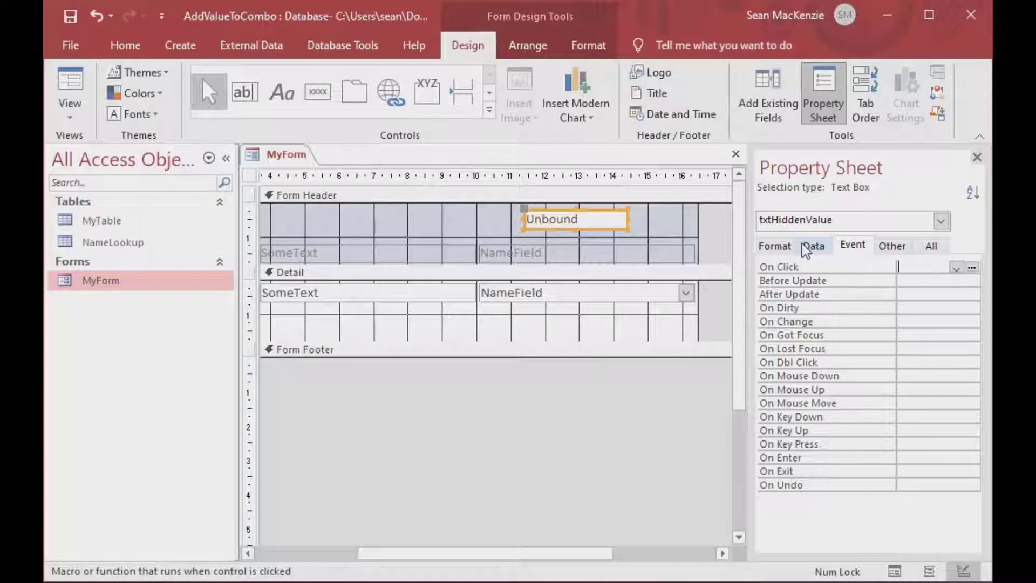
left_click(774, 248)
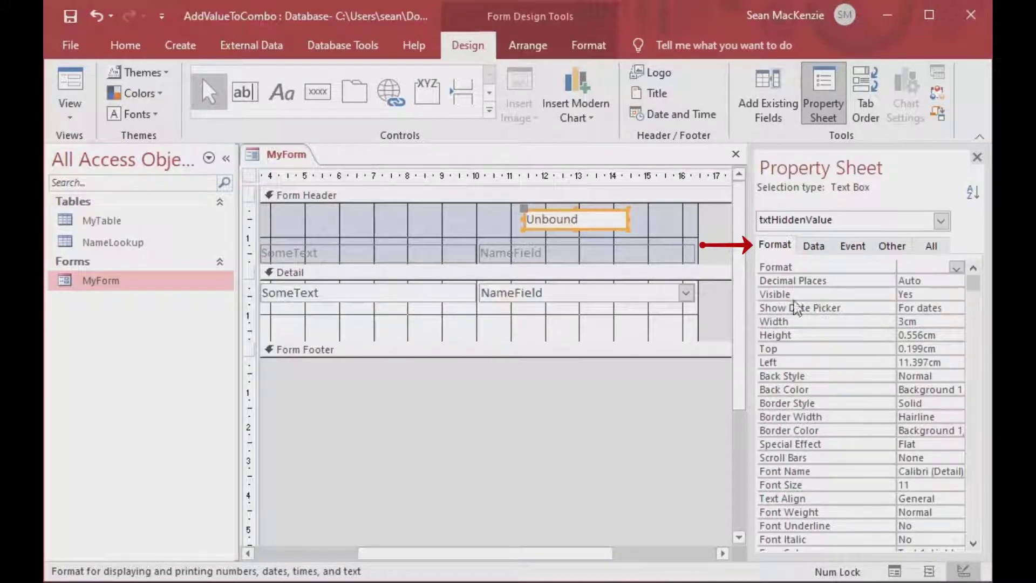
left_click(952, 294)
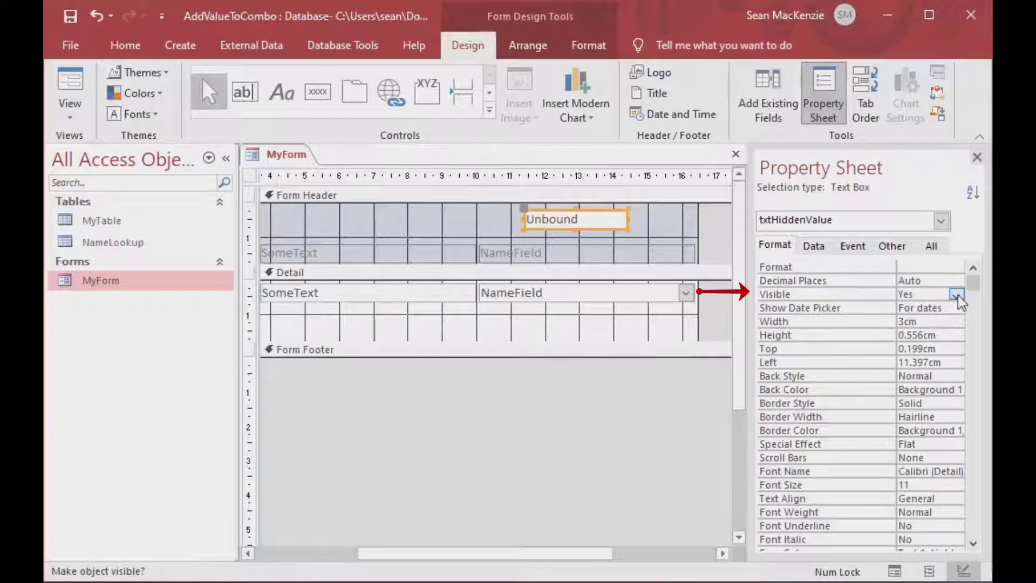
left_click(956, 294)
left_click(929, 318)
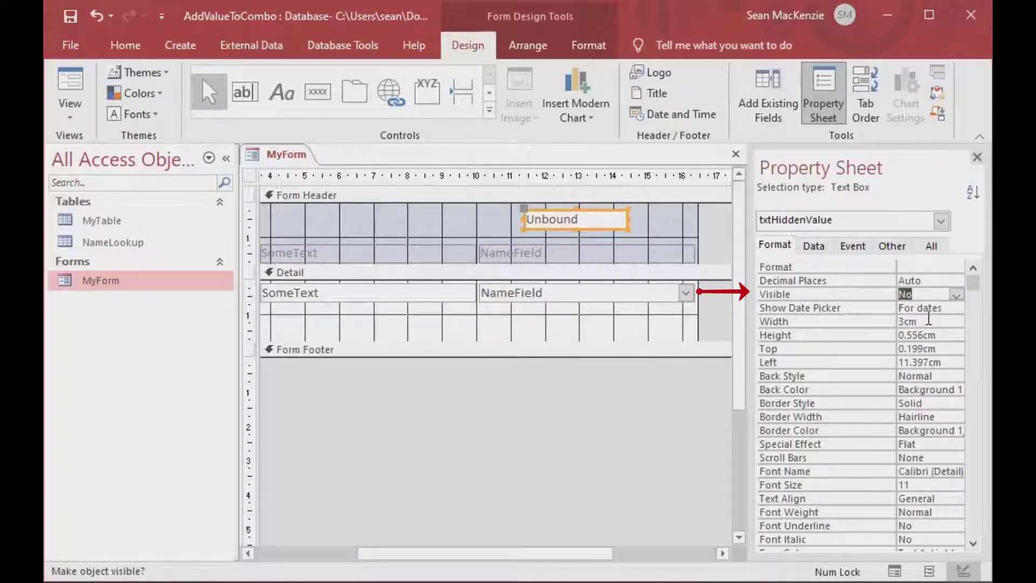
key("Down")
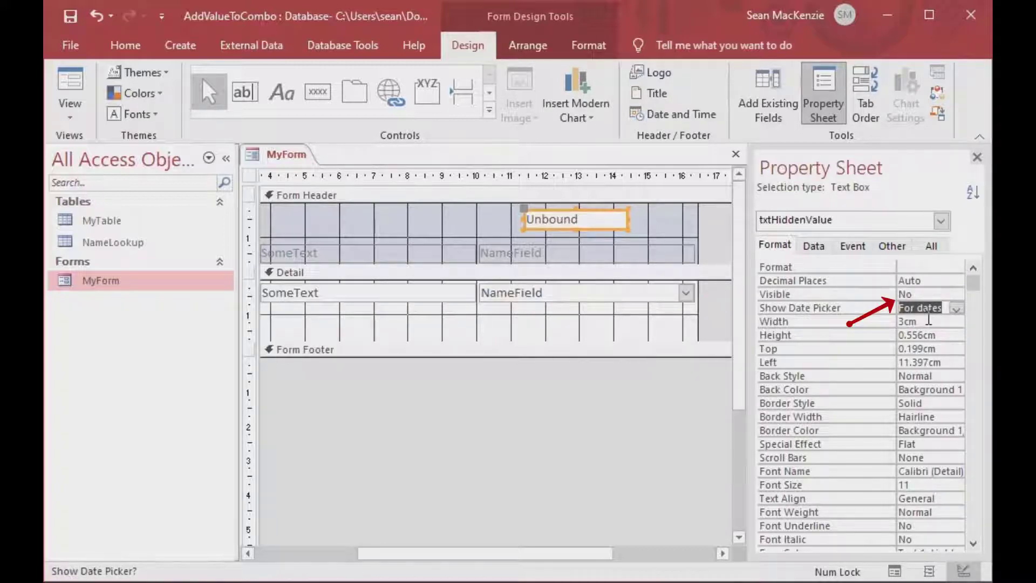
left_click(665, 231)
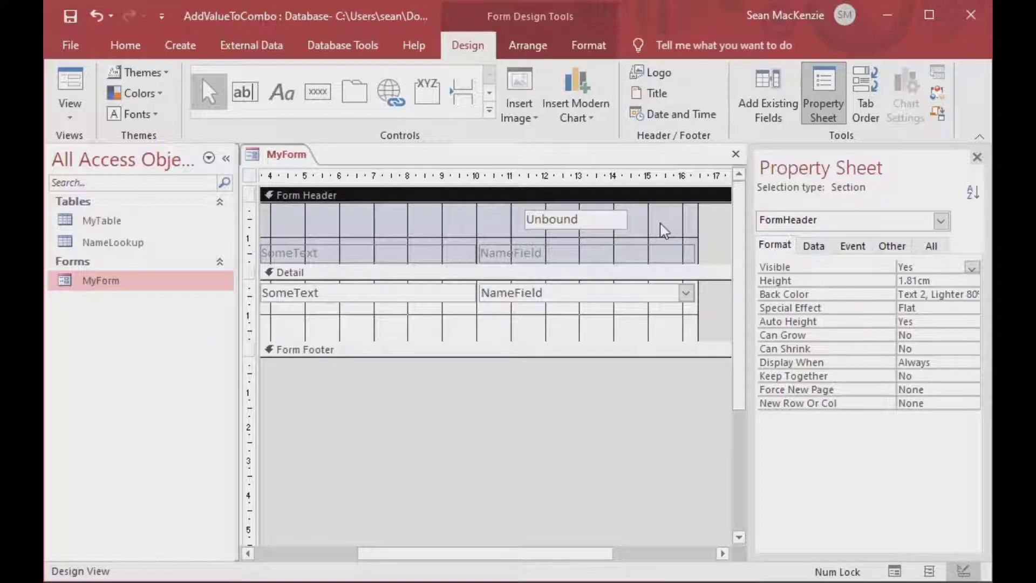
Check the header of MyForm in Form View and return the form to Design View.
left_click(81, 97)
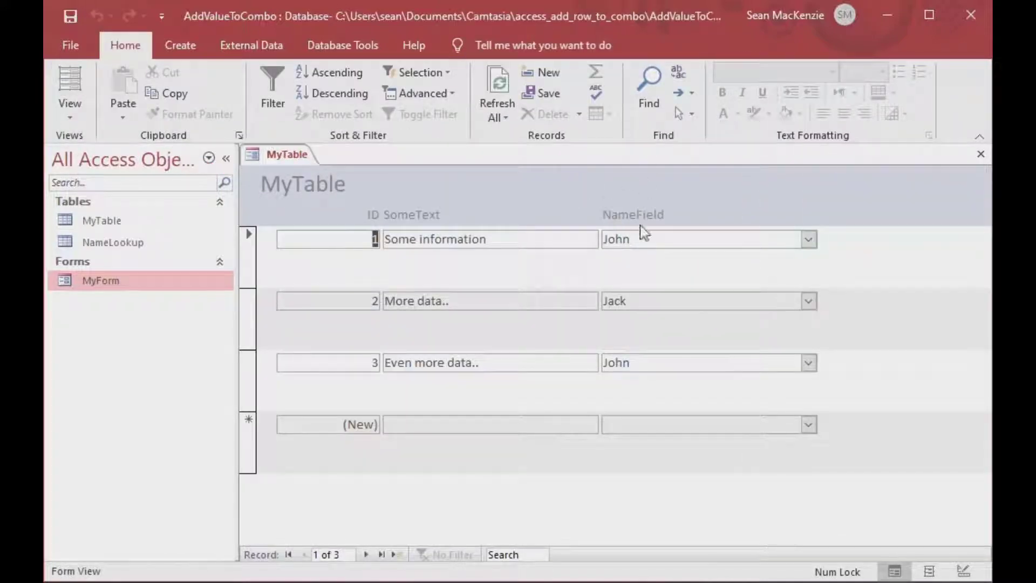
left_click(68, 111)
left_click(130, 231)
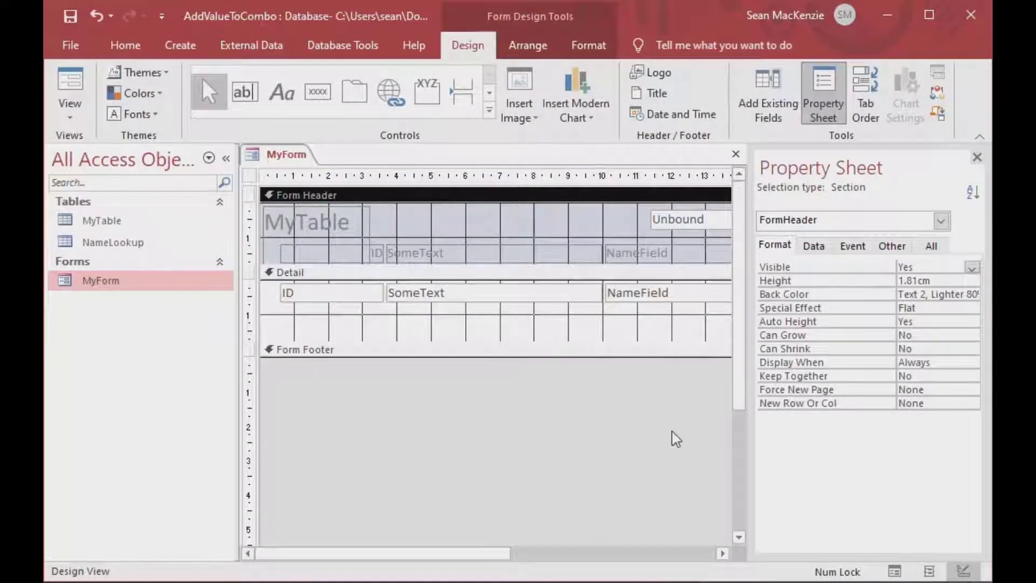
Create an event procedure for the On Dbl Click event of the cboMyCombo combo box with the Code Builder.
left_click_drag(423, 554, 539, 554)
left_click(569, 293)
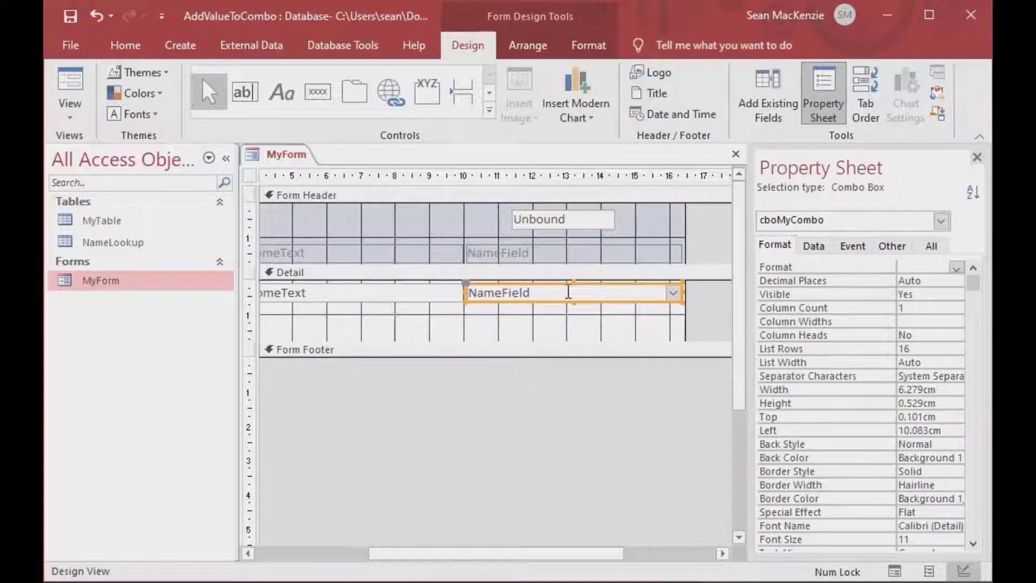
left_click(852, 246)
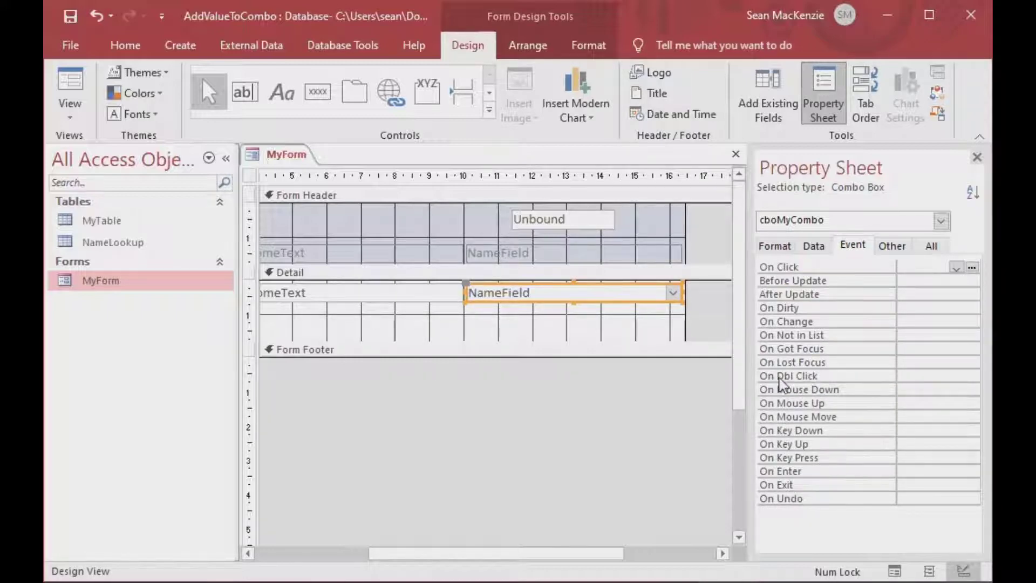
left_click(910, 377)
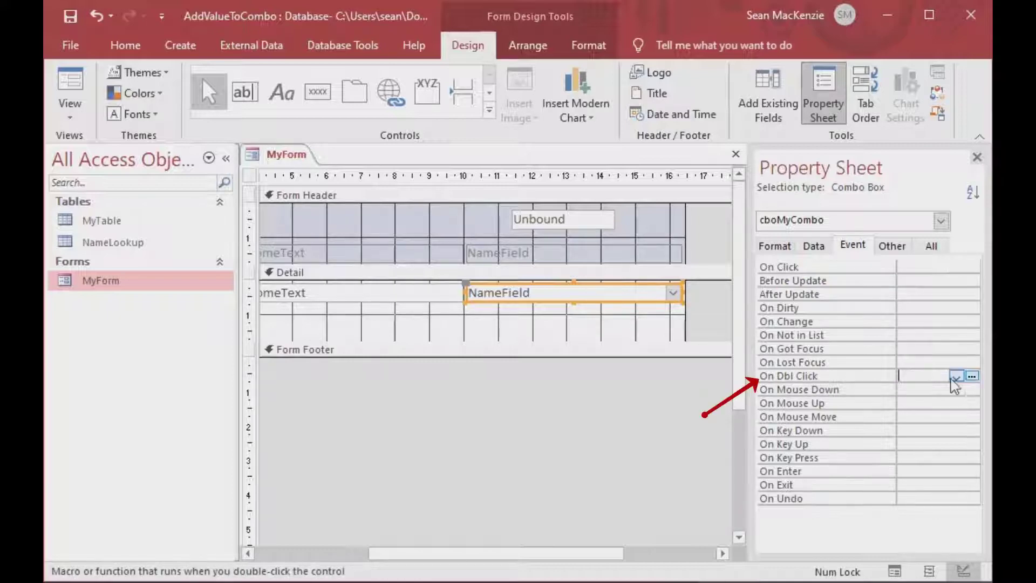
left_click(972, 377)
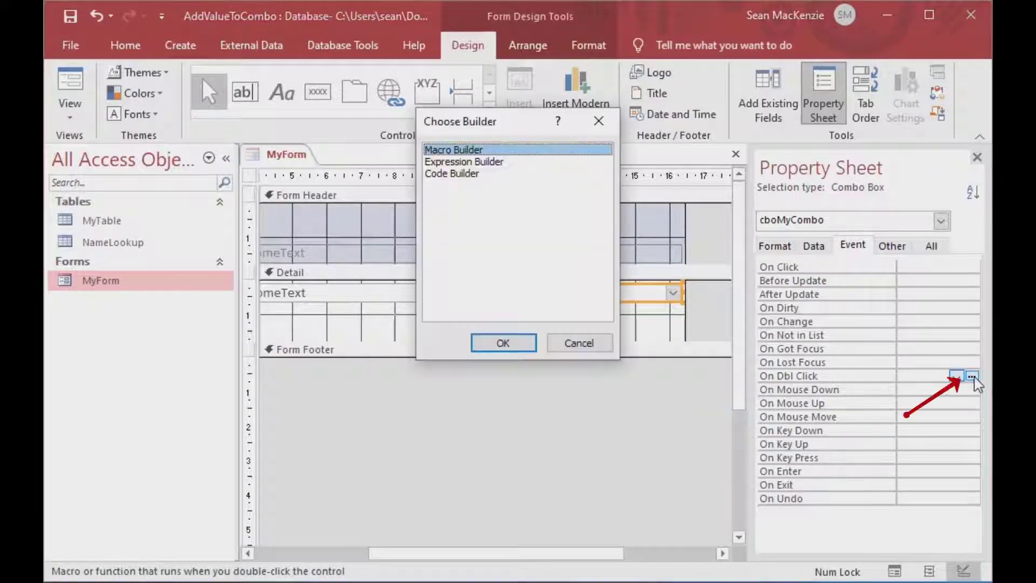
double_click(473, 175)
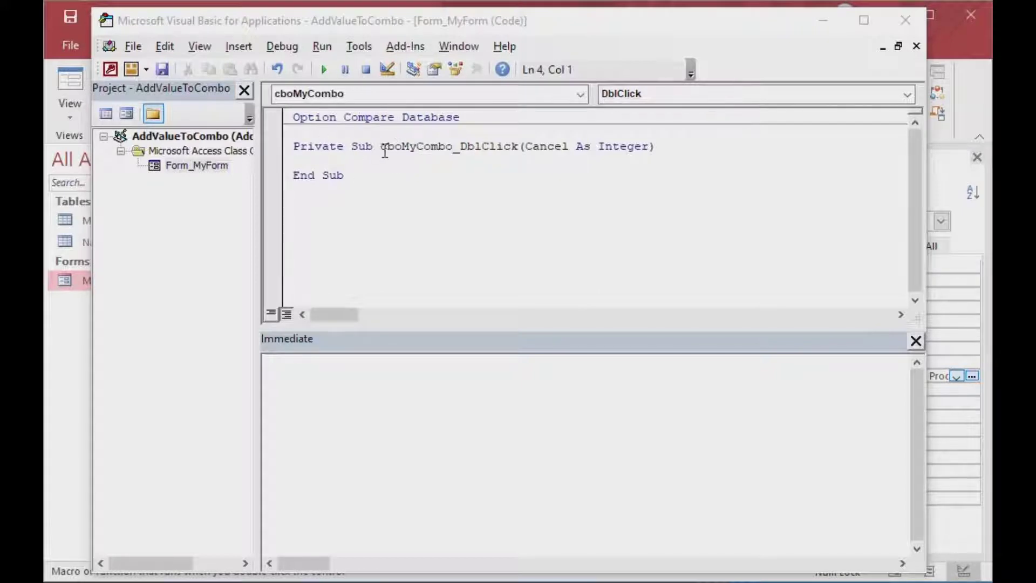
Paste the prepared code into cboMyCombo_DblClick: InputBox "Please enter a name.", txtHiddenValue assignment, SQL insert into NAME_LOOKUP_TABLE (Lookup_Name) with warnings off, and RowSource refresh.
double_click(402, 147)
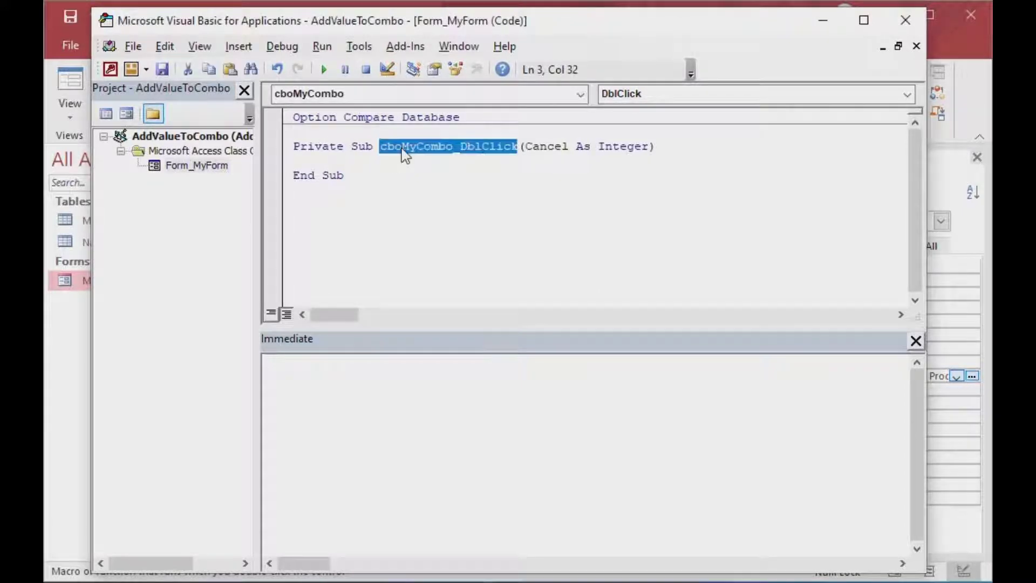
left_click(440, 165)
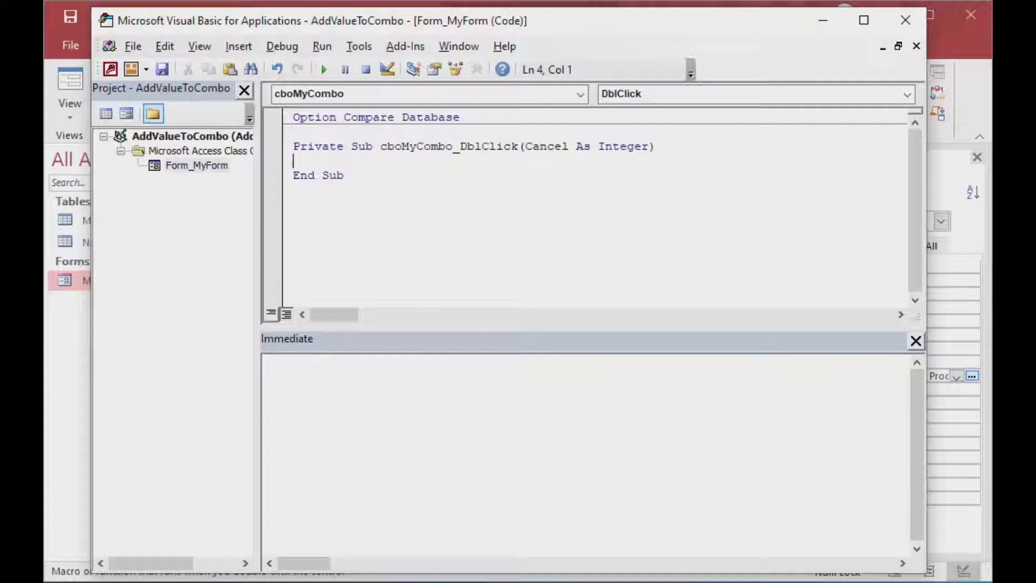
key("alt+Tab")
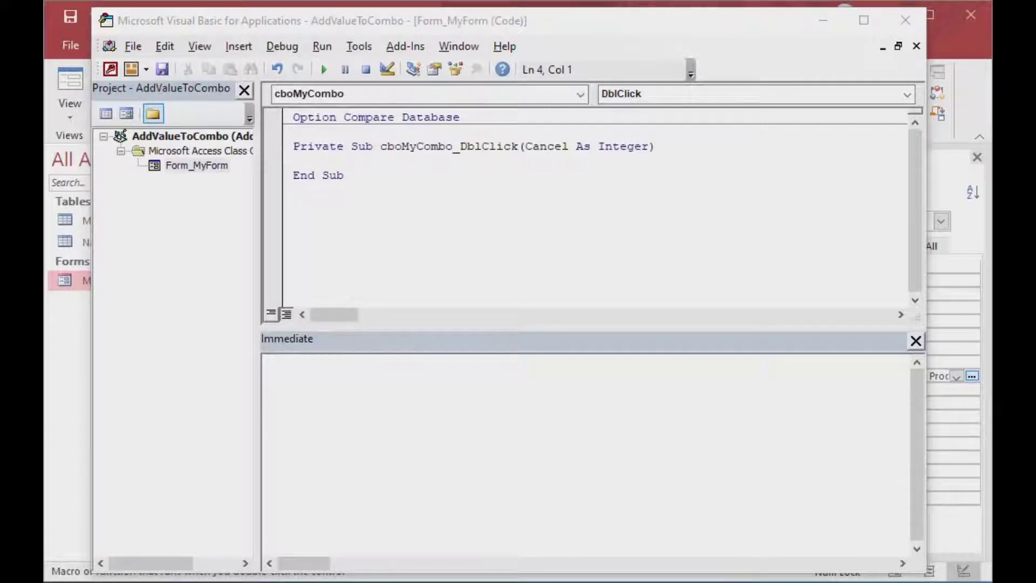
left_click(369, 160)
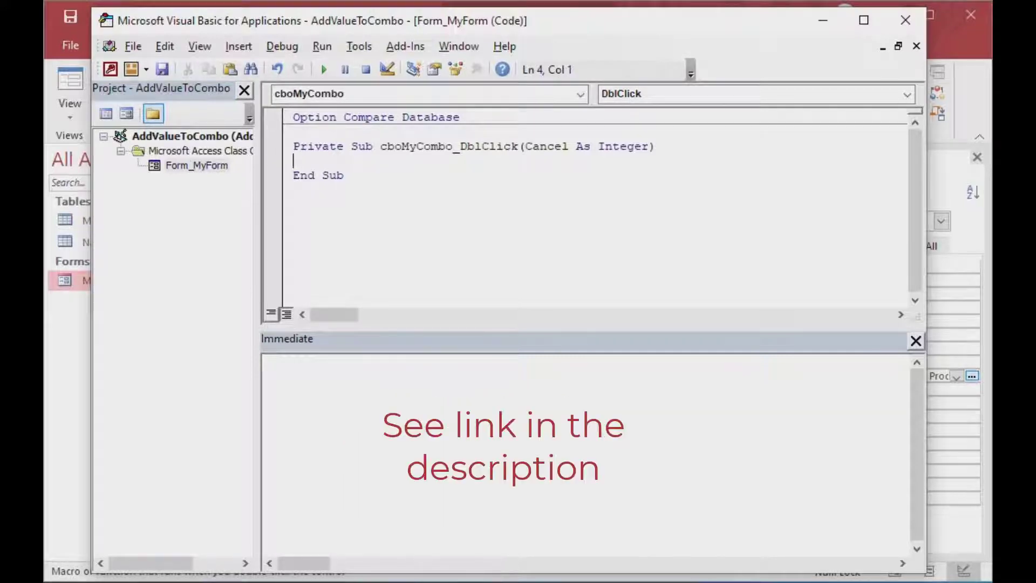
type("strInput = InputBox(\"Please enter a name.\") Me!txtHiddenValue = strInput strSQL = \"Insert Into NAME_LOOKUP_TABLE (Lookup_Name) Values (Forms!MyFormName!txtHiddenValue)\" DoCmd.SetWarnings False  'Turns off the \"are you sure\" message DoCmd.RunSQL strSQL   'Insert the record DoCmd.SetWarnings True   'Turn warnings back on Me!cboMyCombo.RowSource = Me!cboMyCombo.RowSource")
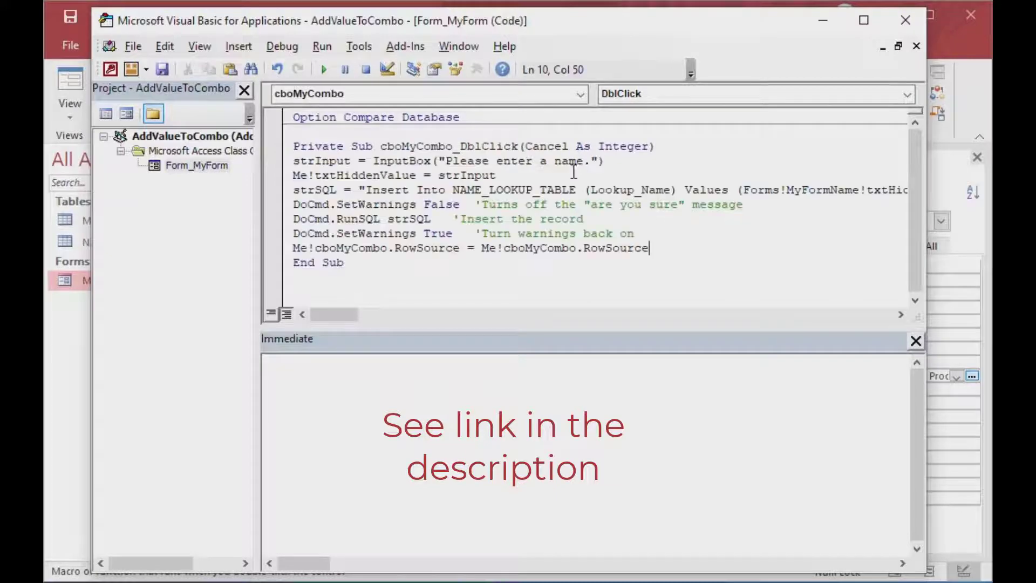
Review the txtHiddenValue assignment and replace the table name NAME_LOOKUP_TABLE with NameLookup in the strSQL insert statement.
left_click(630, 160)
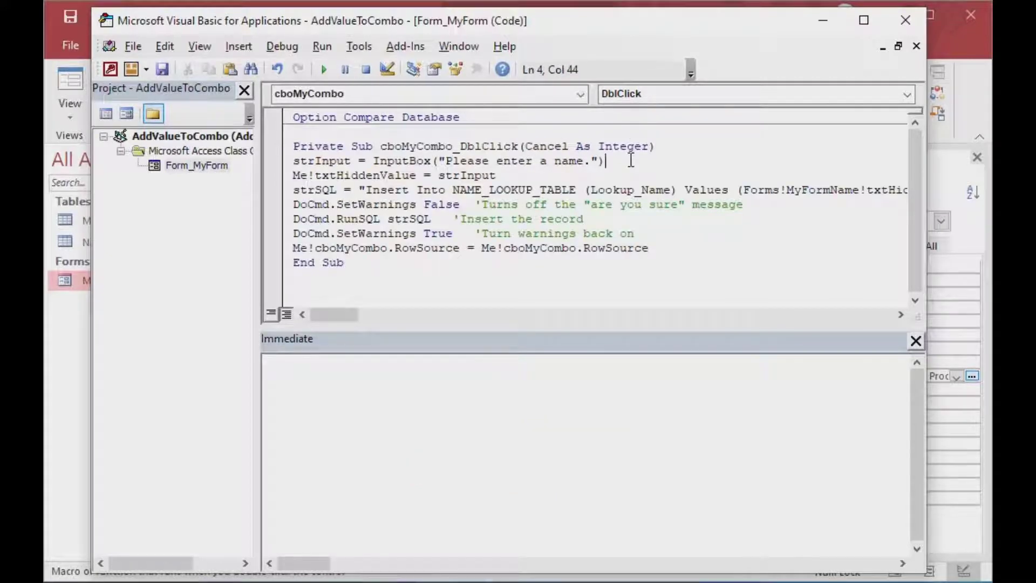
key("Right")
double_click(366, 175)
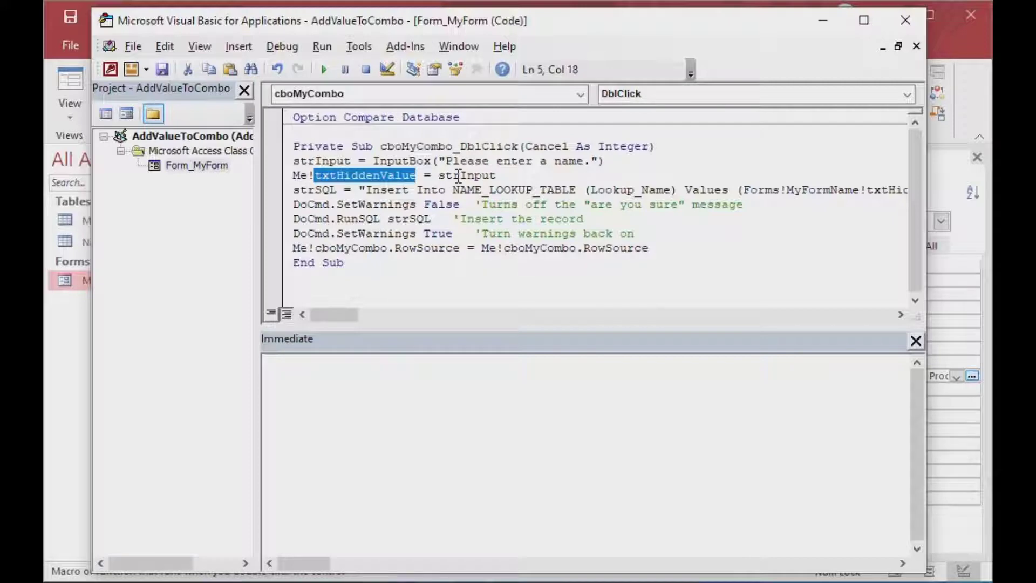
double_click(458, 176)
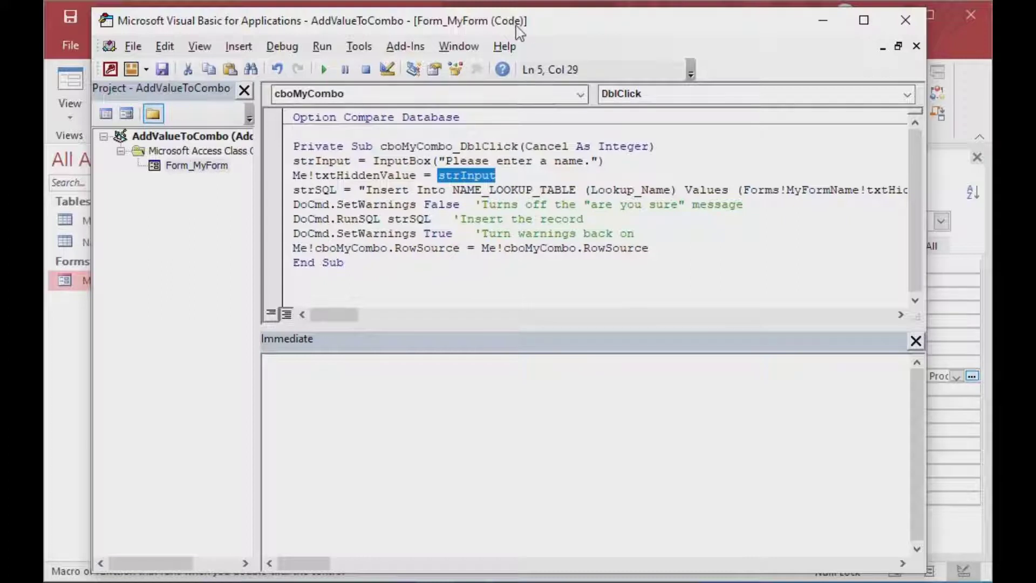
left_click_drag(516, 26, 575, 24)
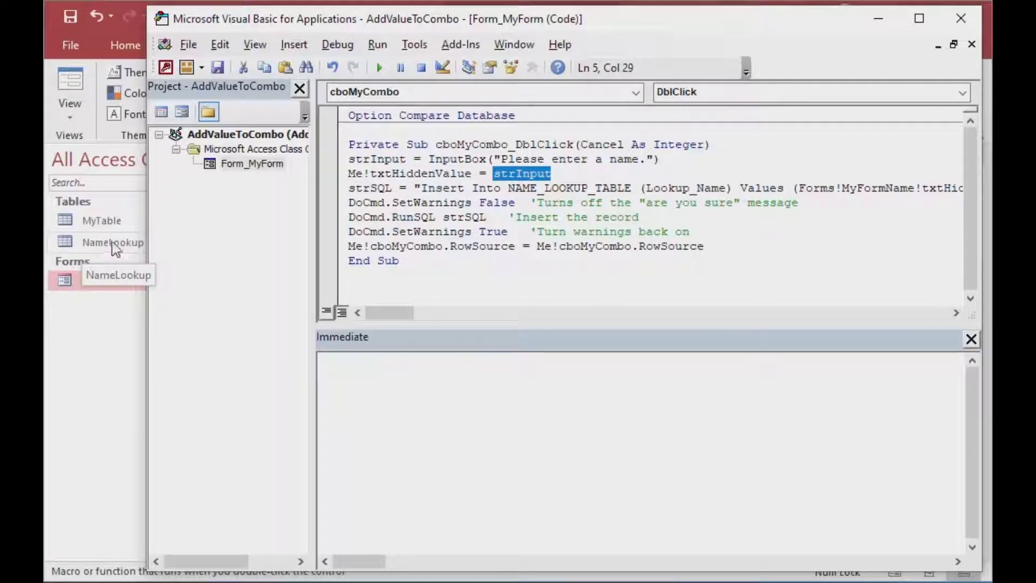
double_click(559, 187)
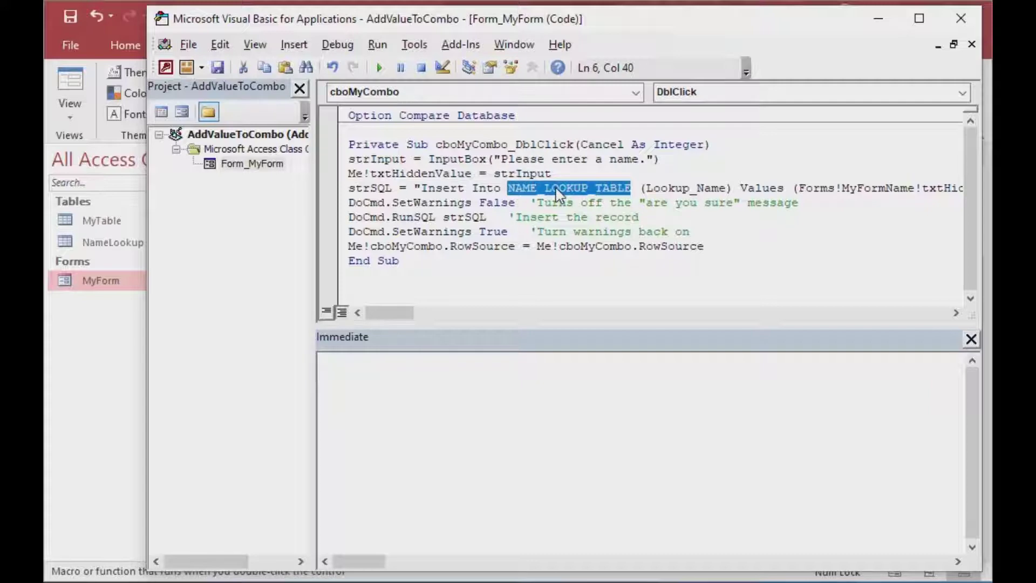
type("NameLookup")
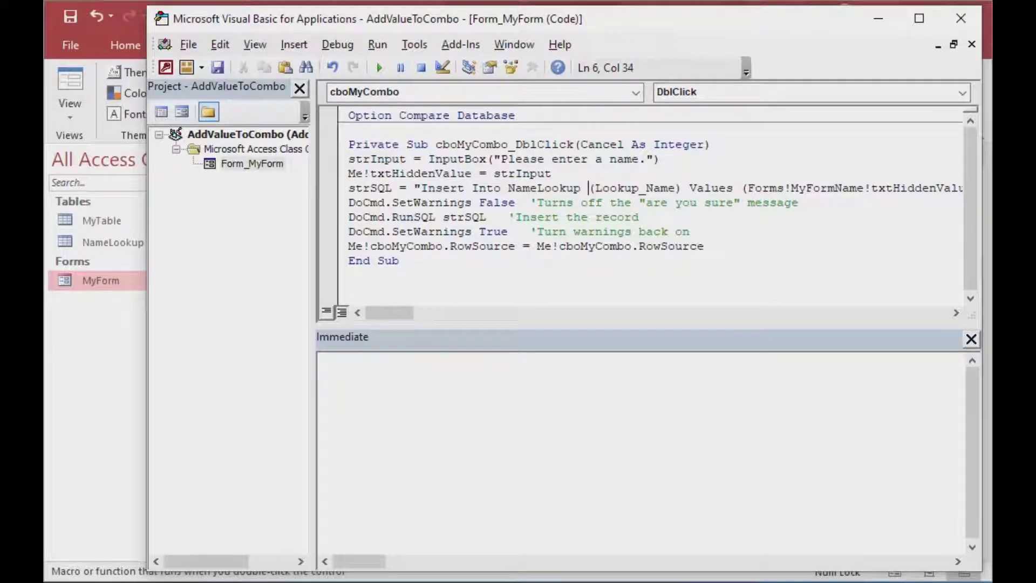
Replace the field name Lookup_Name with FirstName in the strSQL insert statement.
key("Right")
key("Right")
key("Right")
key("Right")
key("Right")
key("Right")
key("Right")
key("Right")
key("Right")
key("Right")
key("BackSpace")
key("BackSpace")
key("BackSpace")
key("BackSpace")
key("BackSpace")
key("BackSpace")
key("BackSpace")
key("BackSpace")
key("BackSpace")
key("BackSpace")
key("BackSpace")
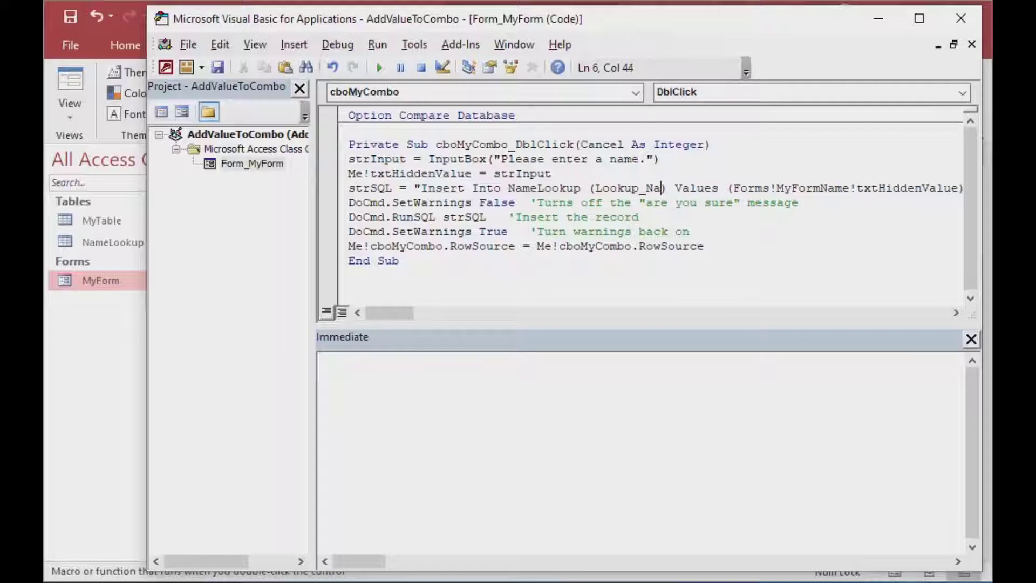
type("FirstName")
Change the form reference in the Values clause of strSQL from MyFormName to MyForm.
key("Right")
key("Right")
key("Right")
key("Right")
key("Right")
key("Right")
key("Right")
key("Right")
key("Right")
key("Right")
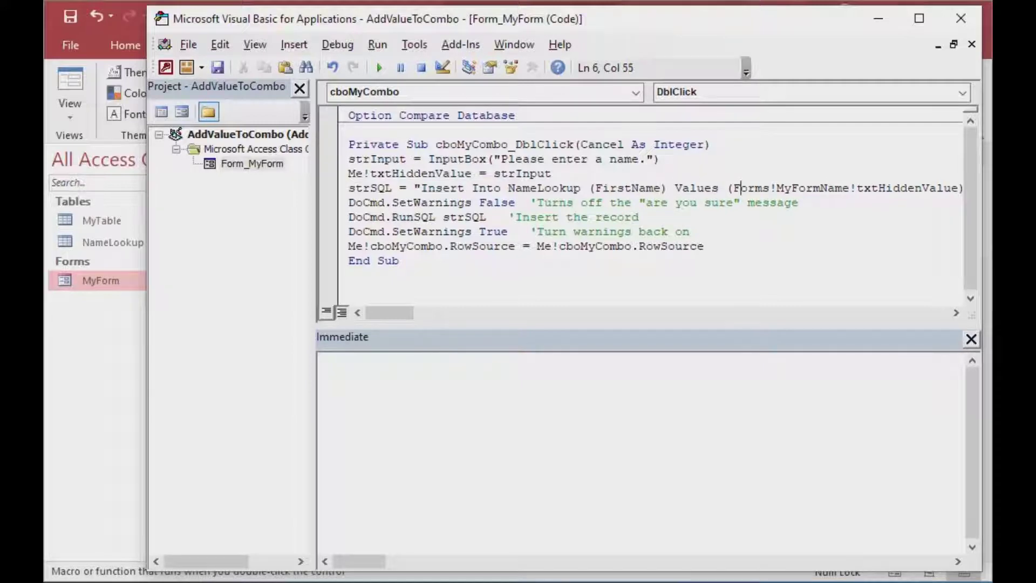
left_click(893, 188)
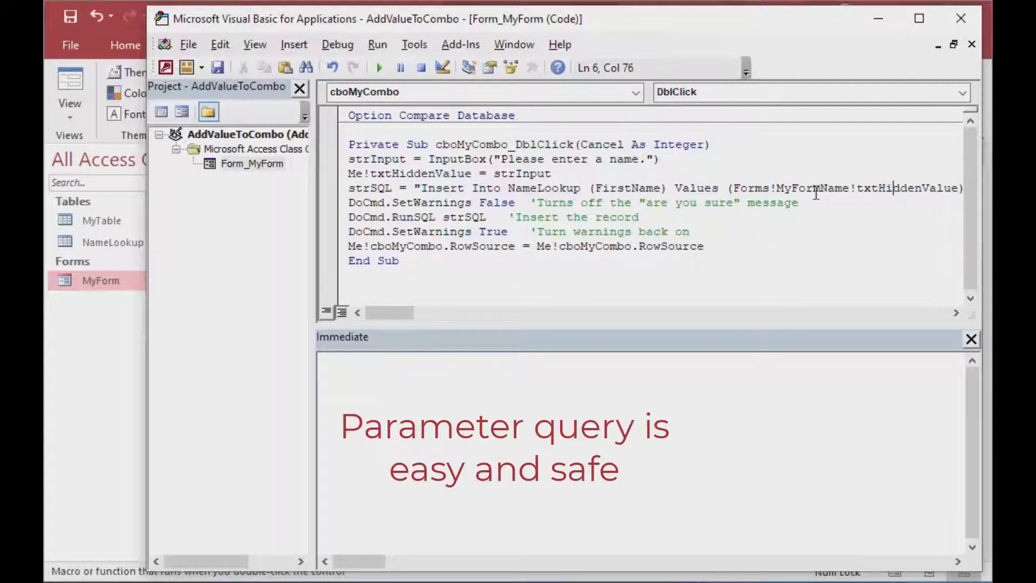
left_click(824, 189)
key("Delete")
key("Delete")
key("Delete")
key("Delete")
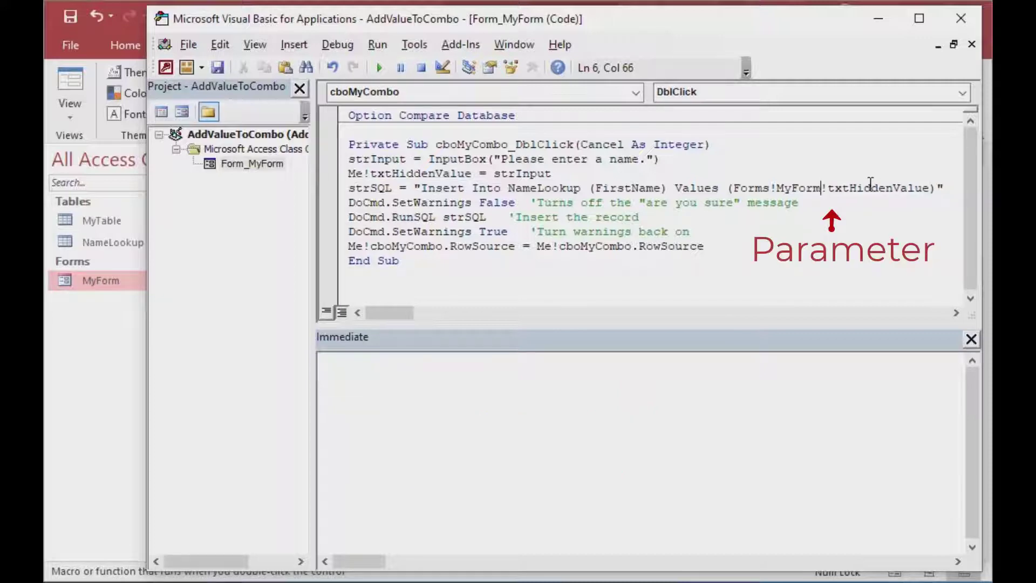
Look over the remaining code lines, switch back to Access and show MyForm in Form View.
left_click(849, 202)
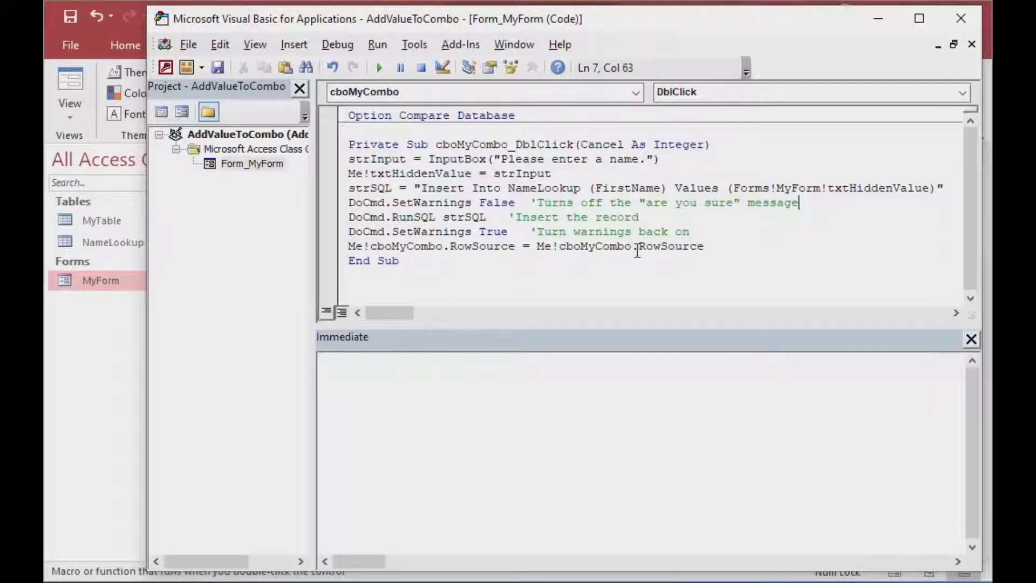
left_click(714, 249)
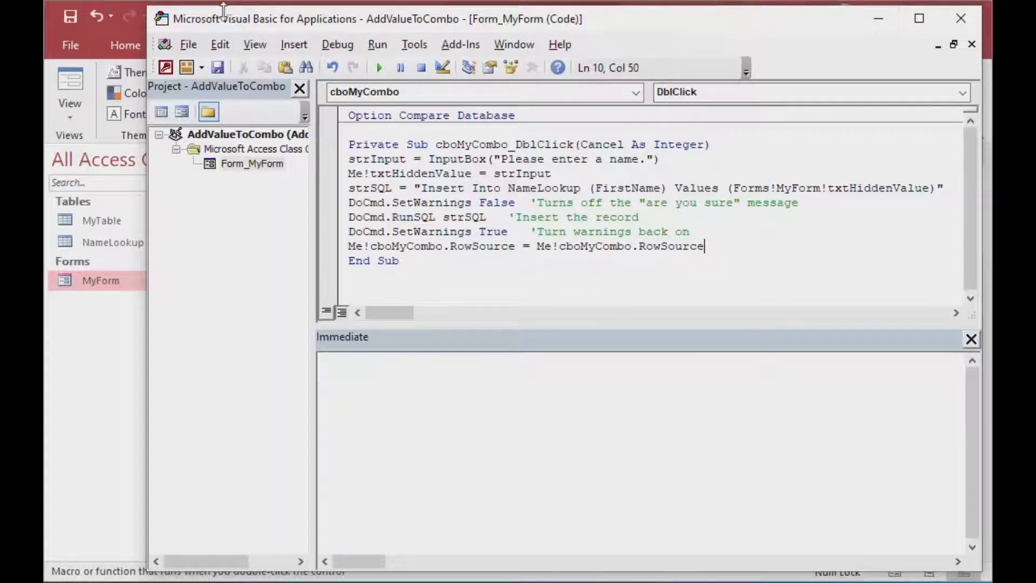
left_click(93, 346)
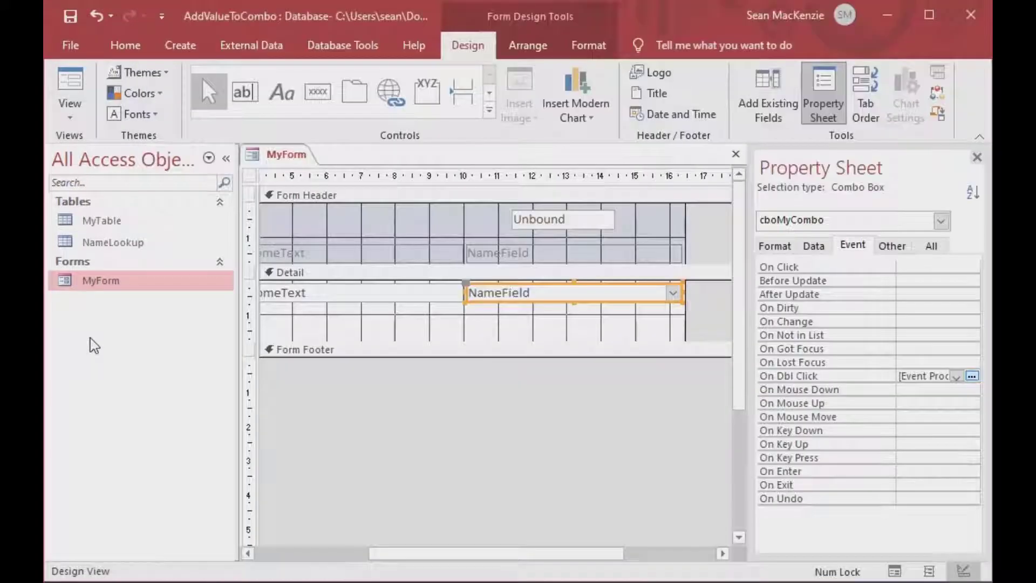
left_click(72, 90)
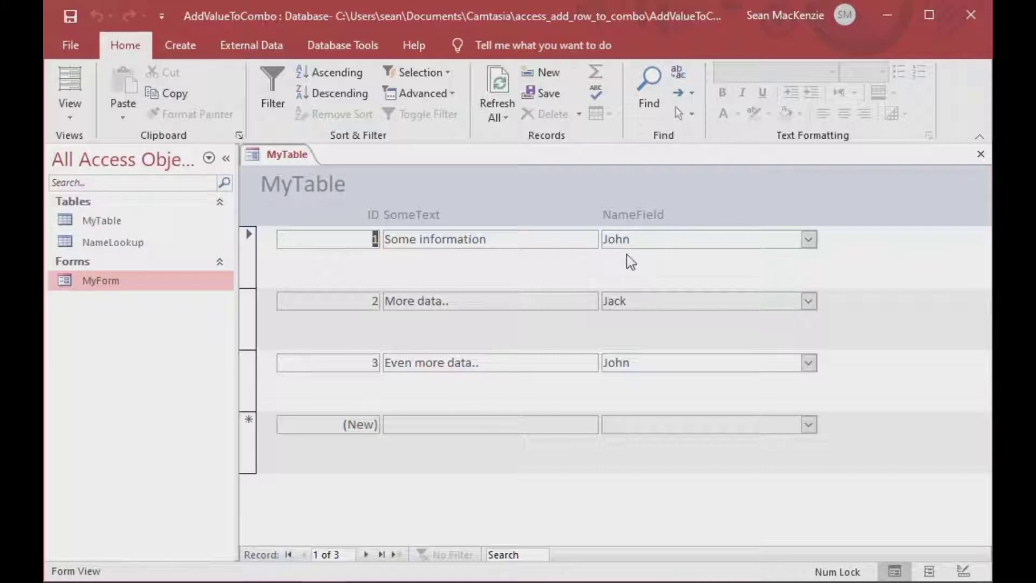
Add a new first name through the name prompt of NameField in the first record, moving the dialog into view.
double_click(670, 239)
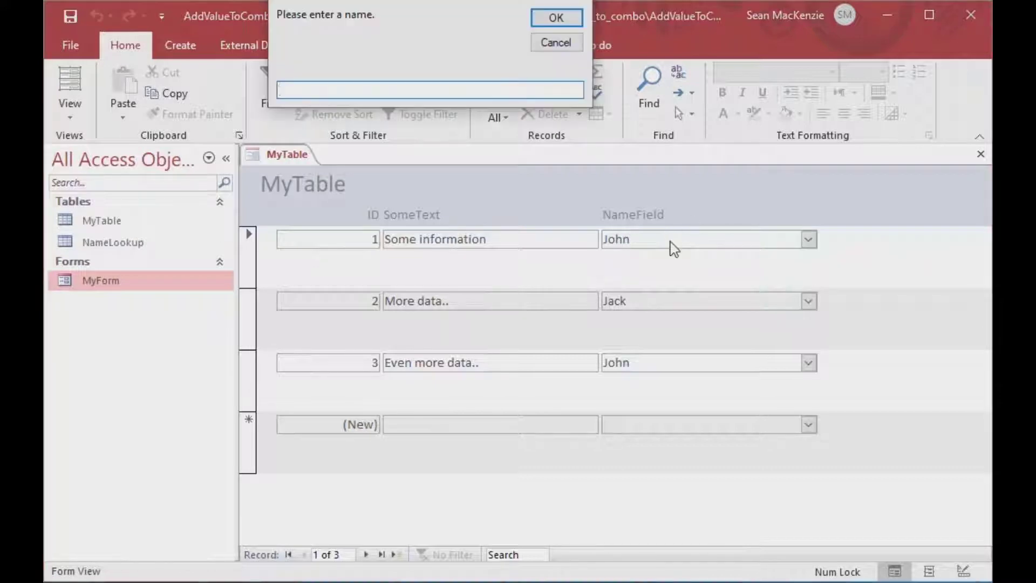
left_click_drag(416, 1, 532, 97)
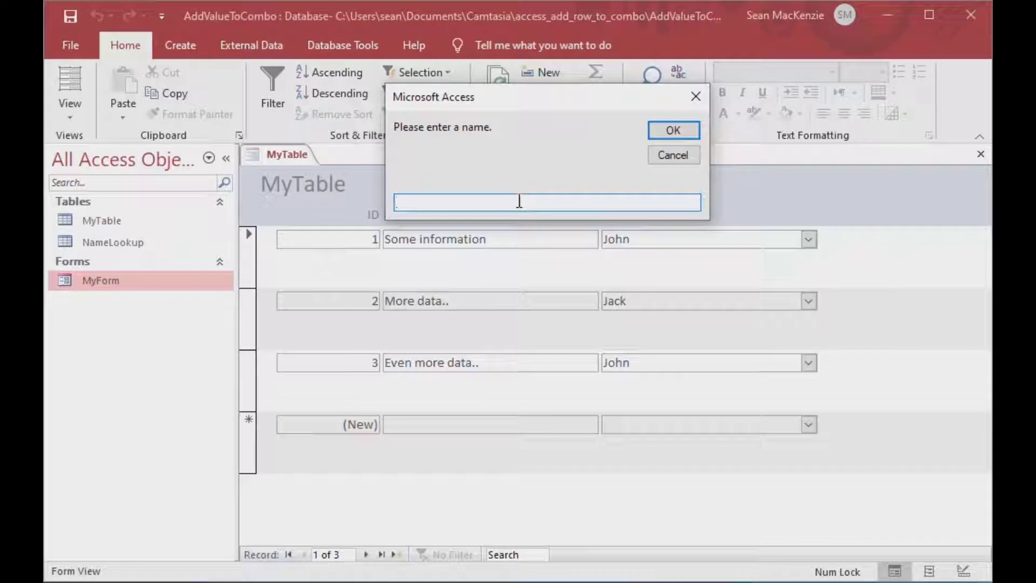
type("James")
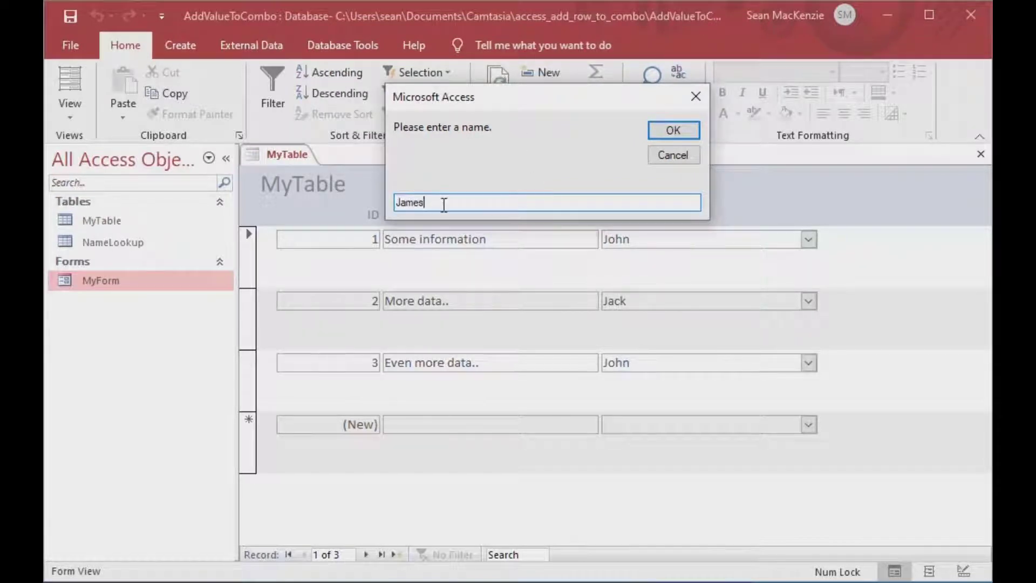
left_click(669, 131)
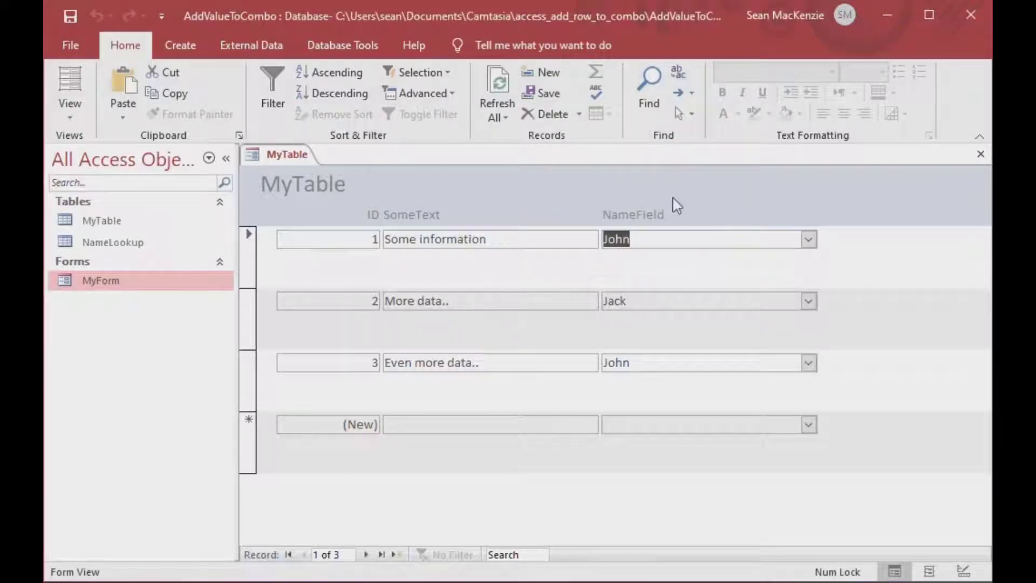
Check the NameField lists of all three records for the name entered from the first record.
left_click(808, 239)
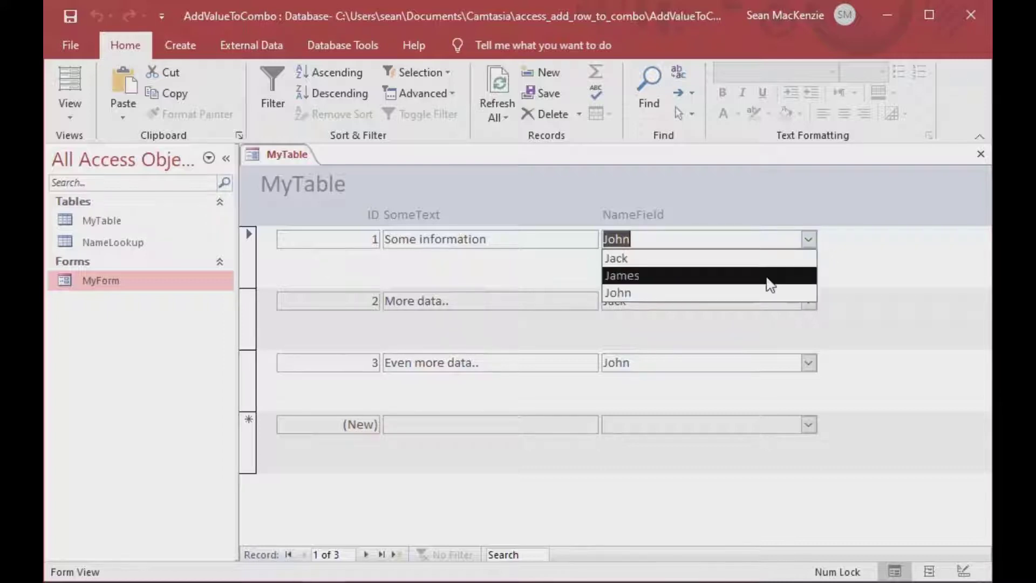
left_click(899, 281)
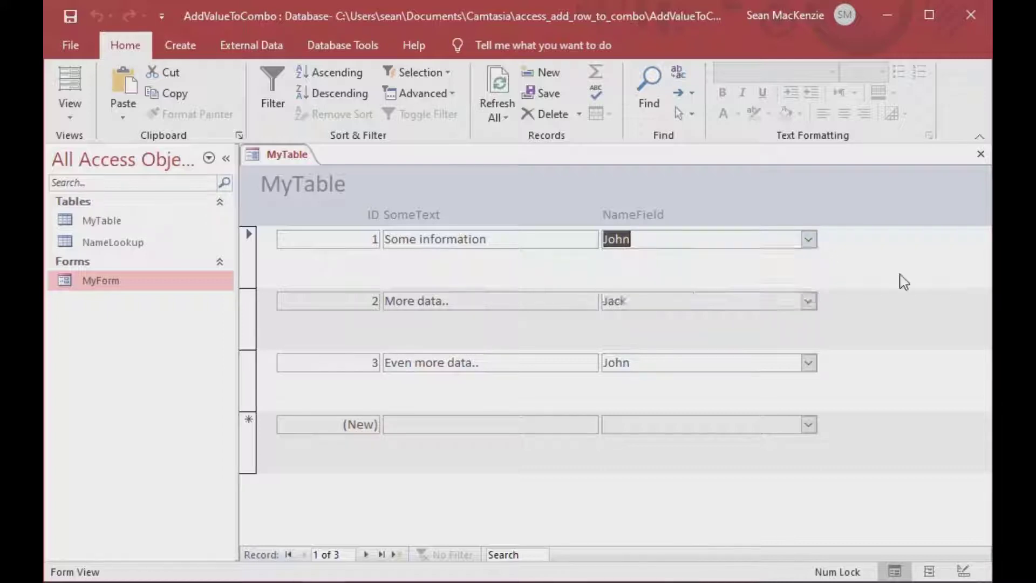
left_click(808, 302)
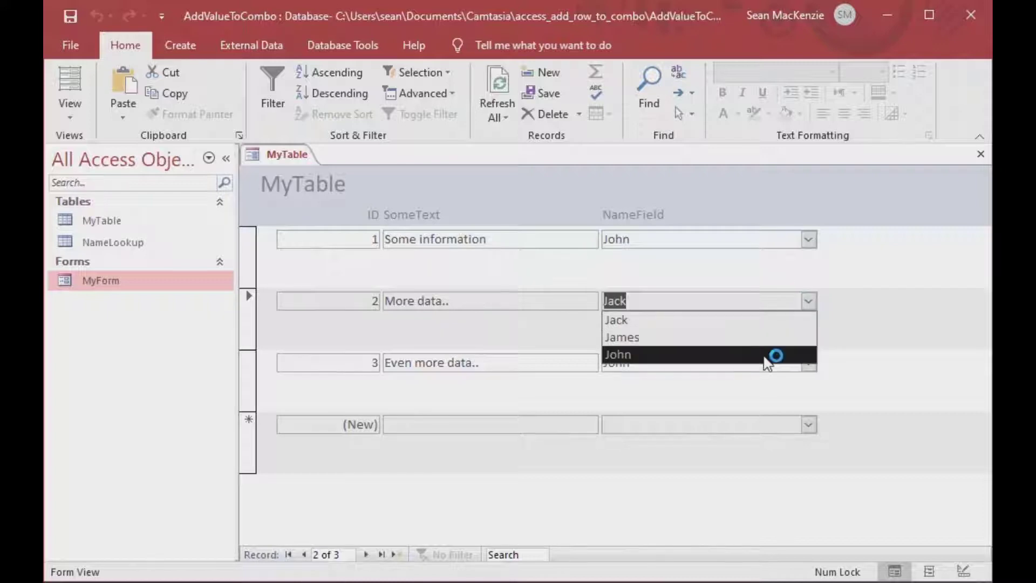
left_click(851, 335)
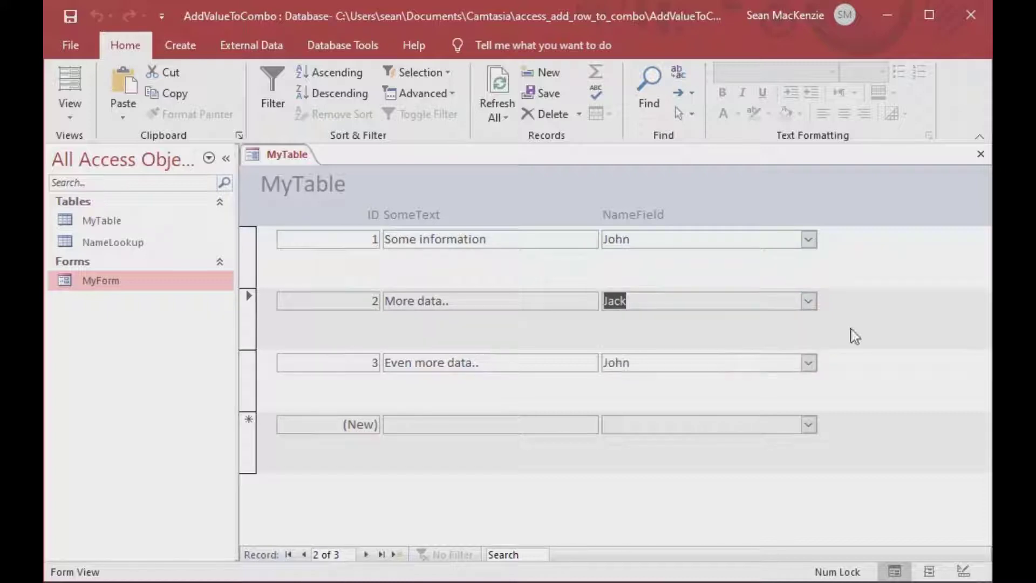
left_click(808, 363)
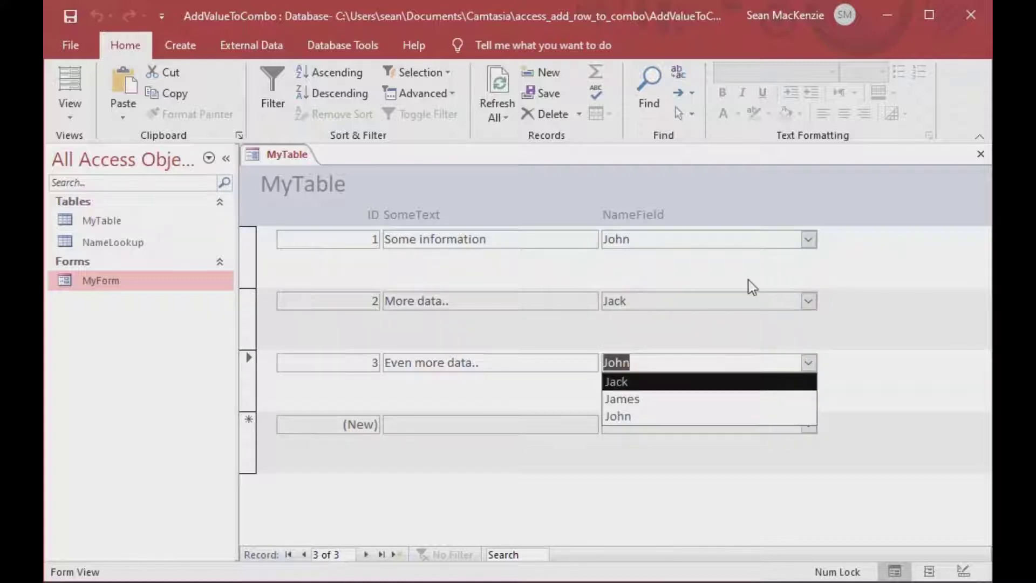
left_click(655, 340)
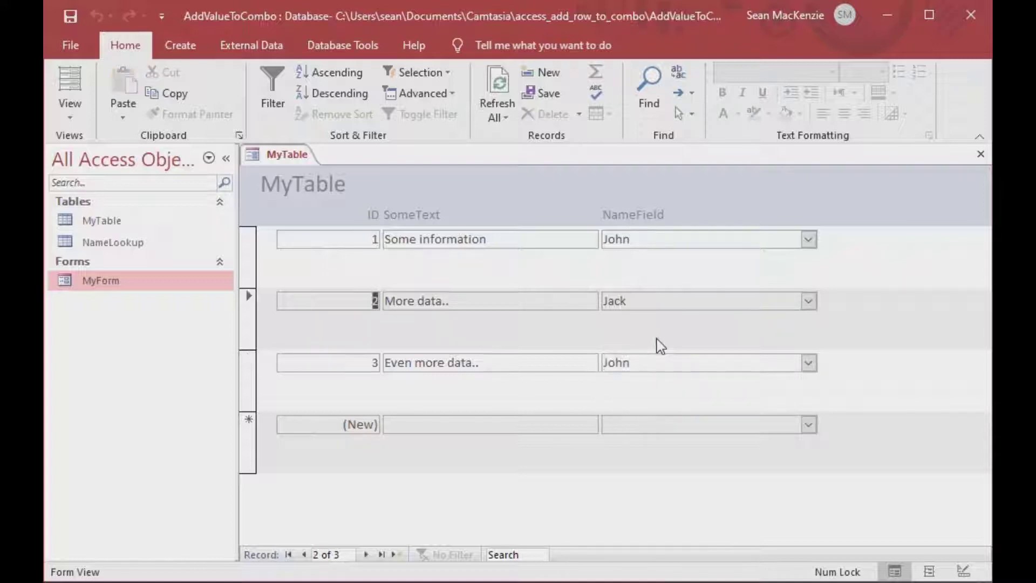
Add another first name through the name prompt of NameField in the third record.
double_click(657, 365)
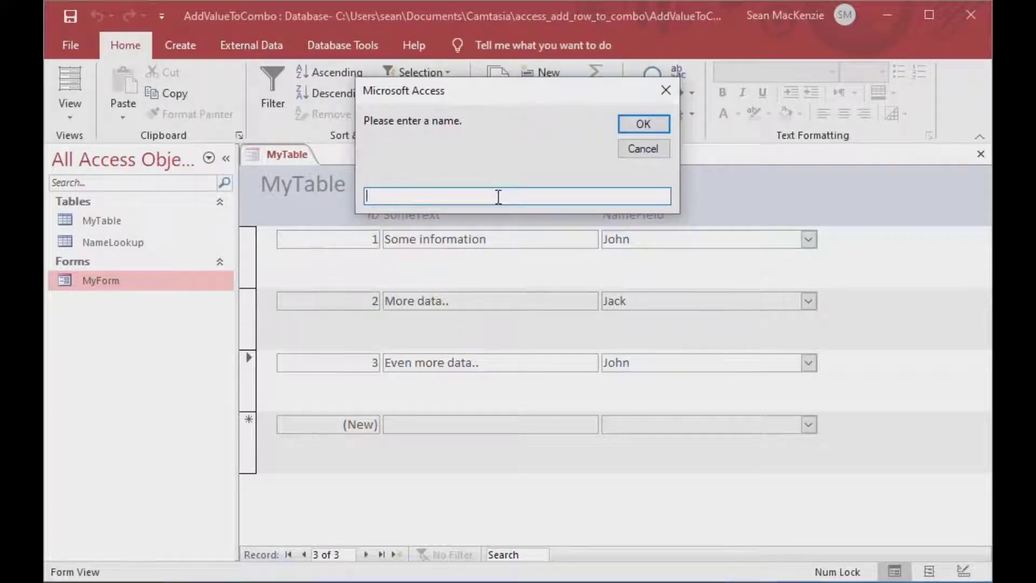
type("Alice")
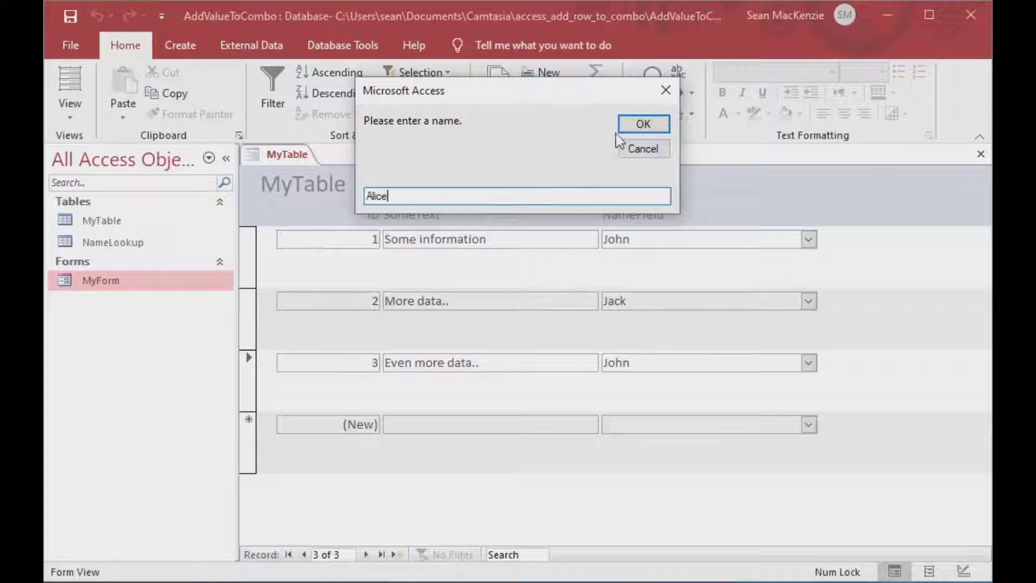
left_click(642, 125)
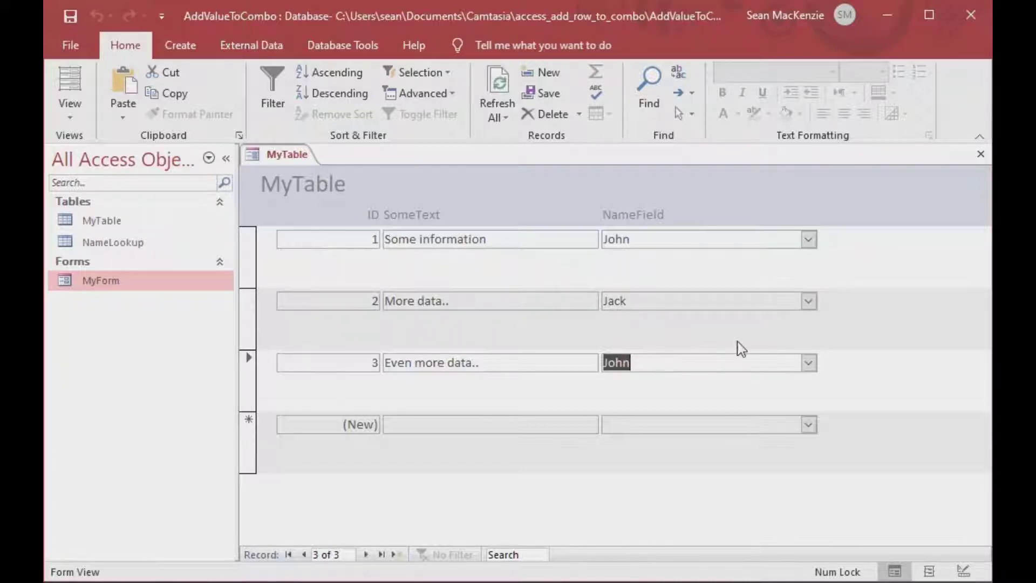
Check the NameField lists of the third, second and first records for the name entered from the third record.
left_click(809, 362)
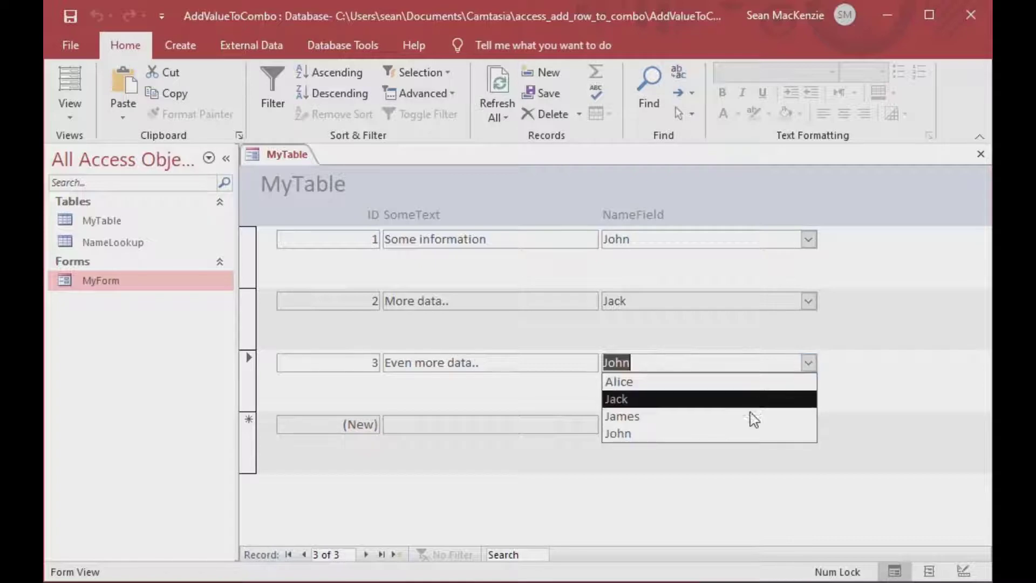
left_click(808, 301)
left_click(808, 301)
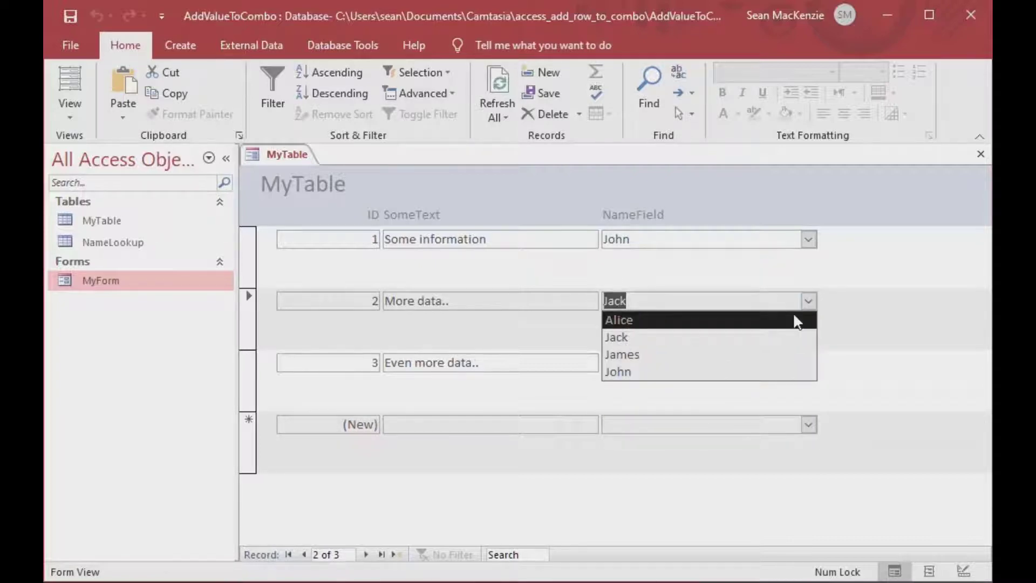
left_click(808, 239)
left_click(808, 239)
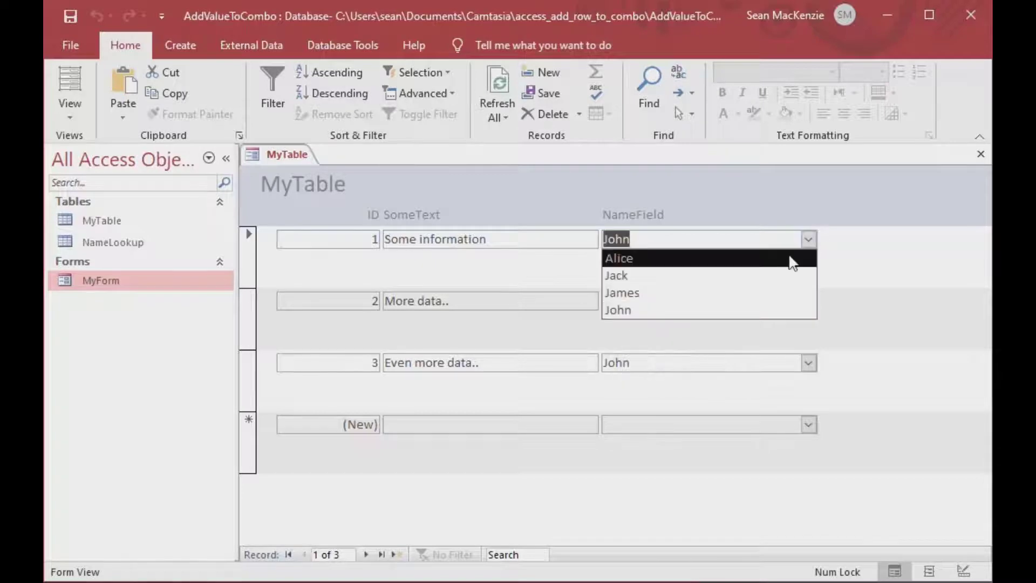
left_click(855, 263)
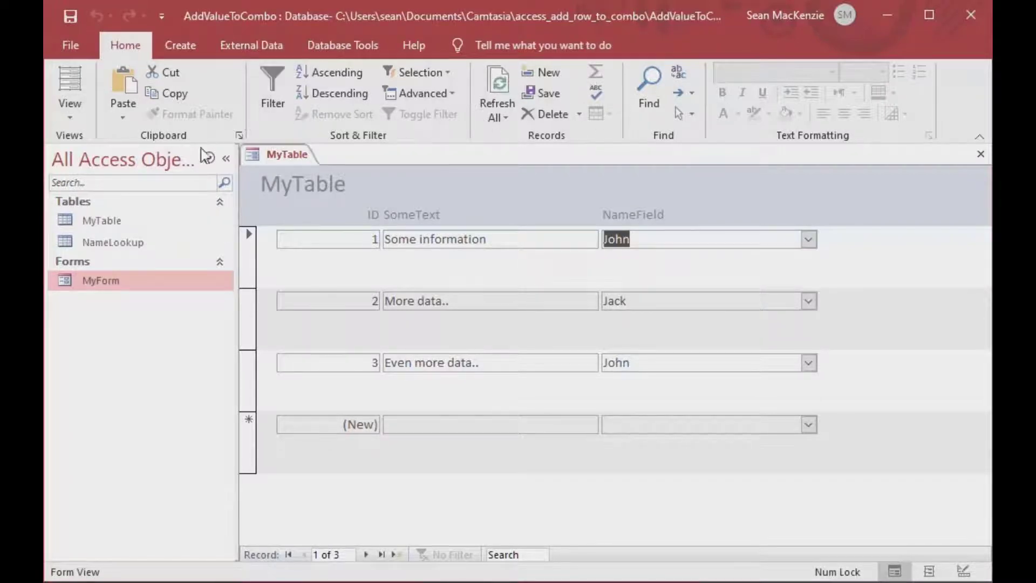
Show MyForm in Design View and open the On Dbl Click event procedure of the NameField combo box.
left_click(73, 117)
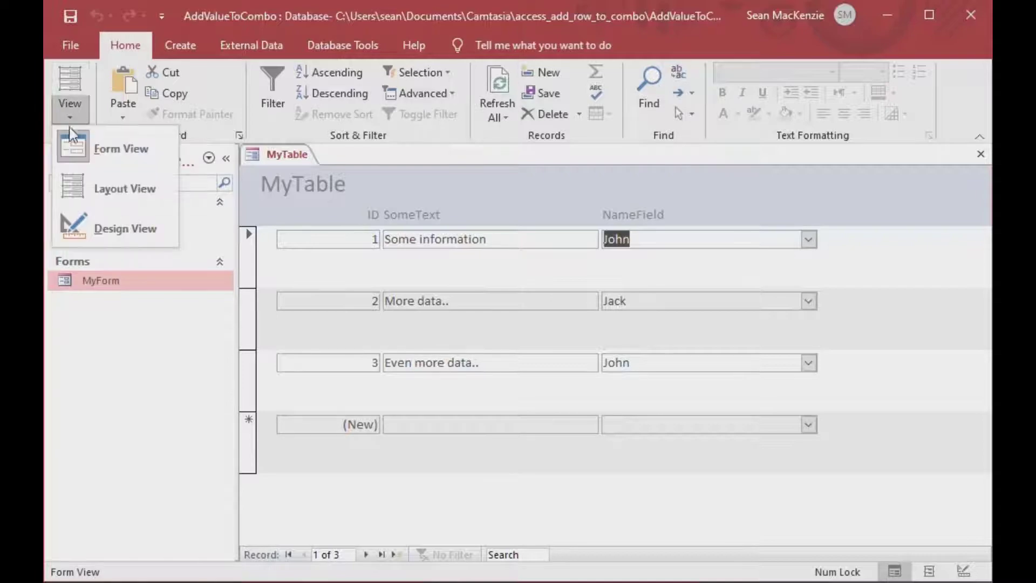
left_click(93, 227)
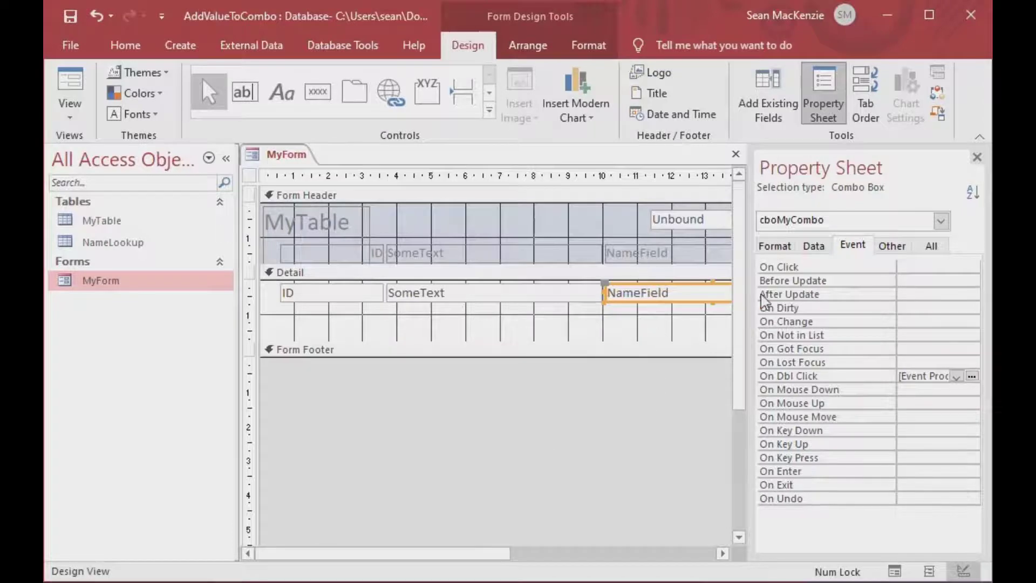
left_click(662, 305)
left_click(659, 293)
left_click_drag(496, 553, 599, 558)
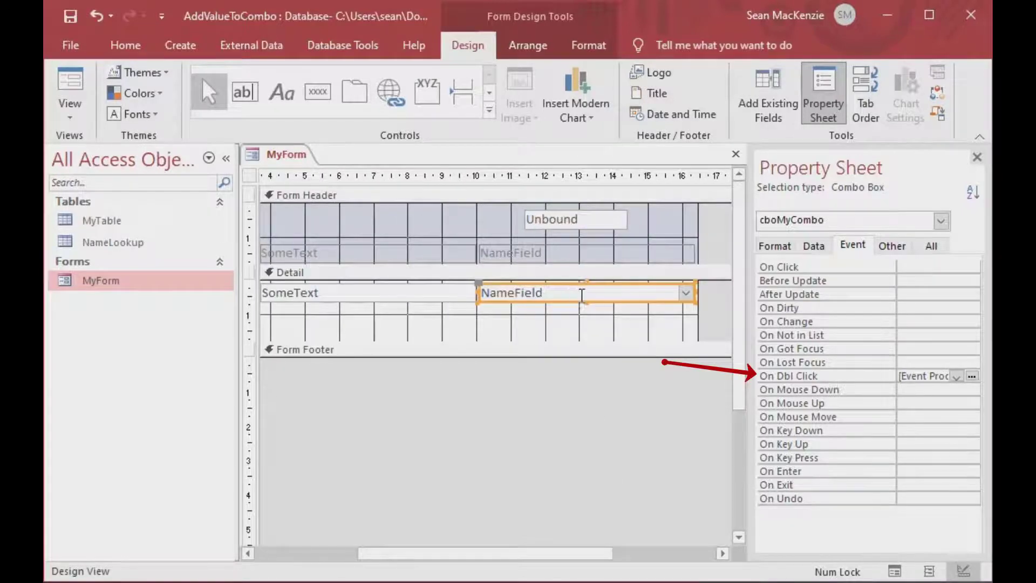
left_click(971, 376)
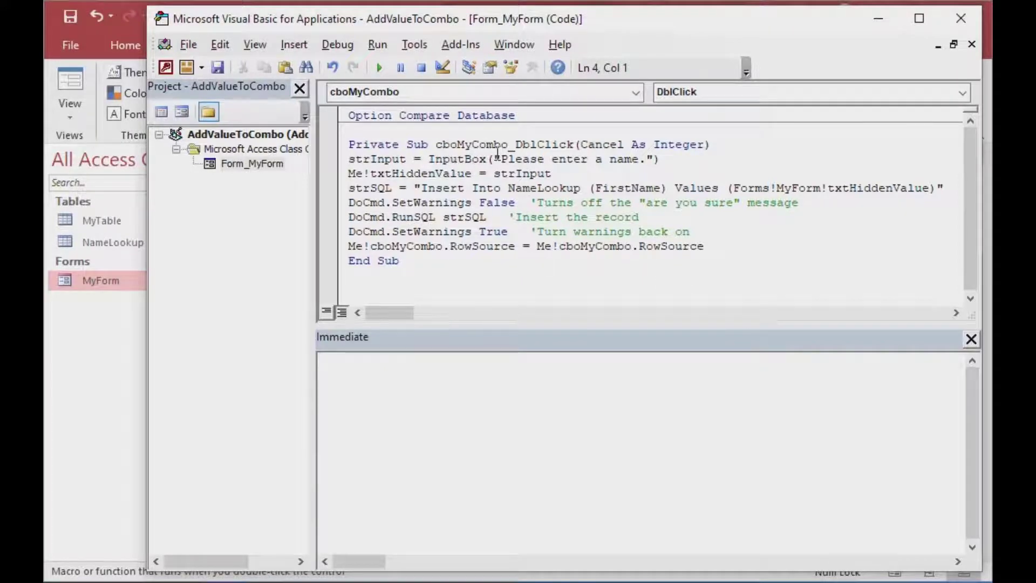
Add the comment 'Cancel? after the InputBox call and the line If Len(strInput) = 0 Then Exit Sub below it.
double_click(385, 158)
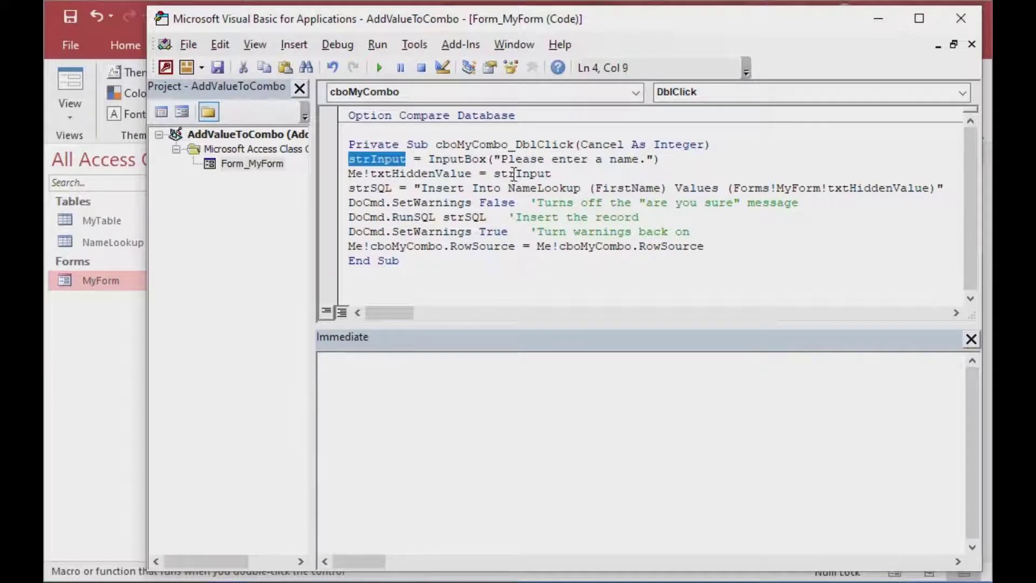
left_click(732, 157)
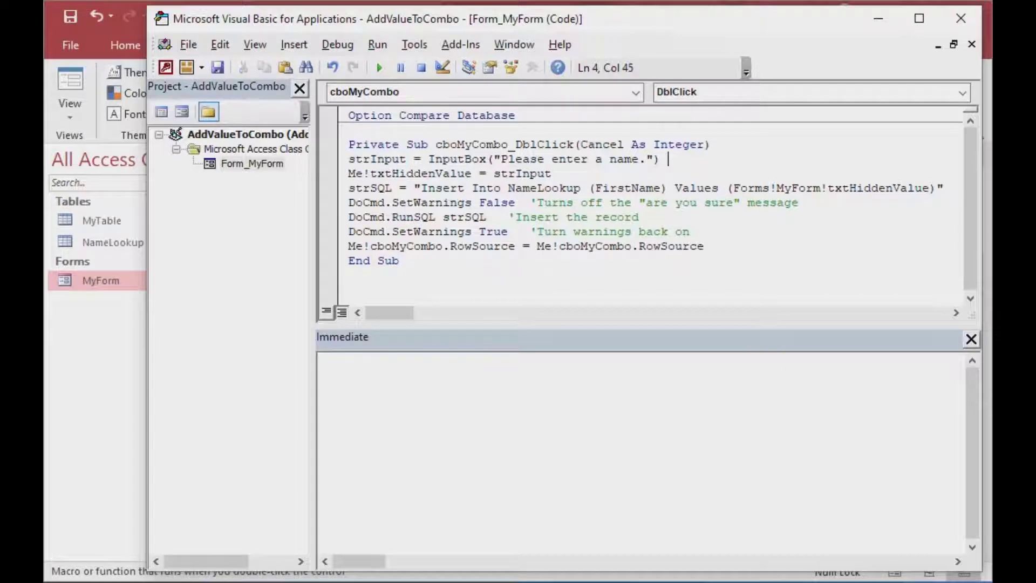
type("'Cancel?")
key("Return")
type("If")
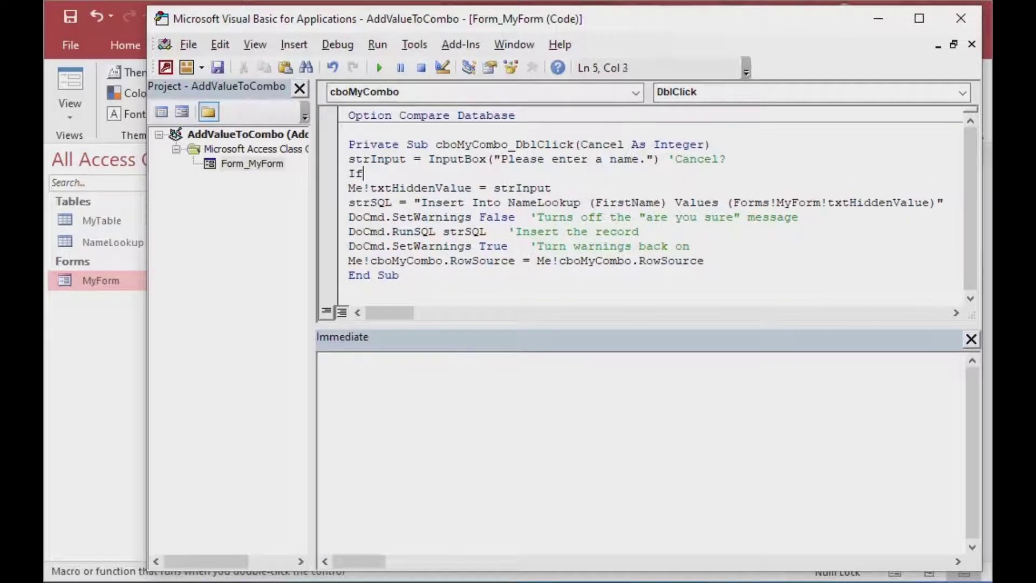
type(" Len(strInput)")
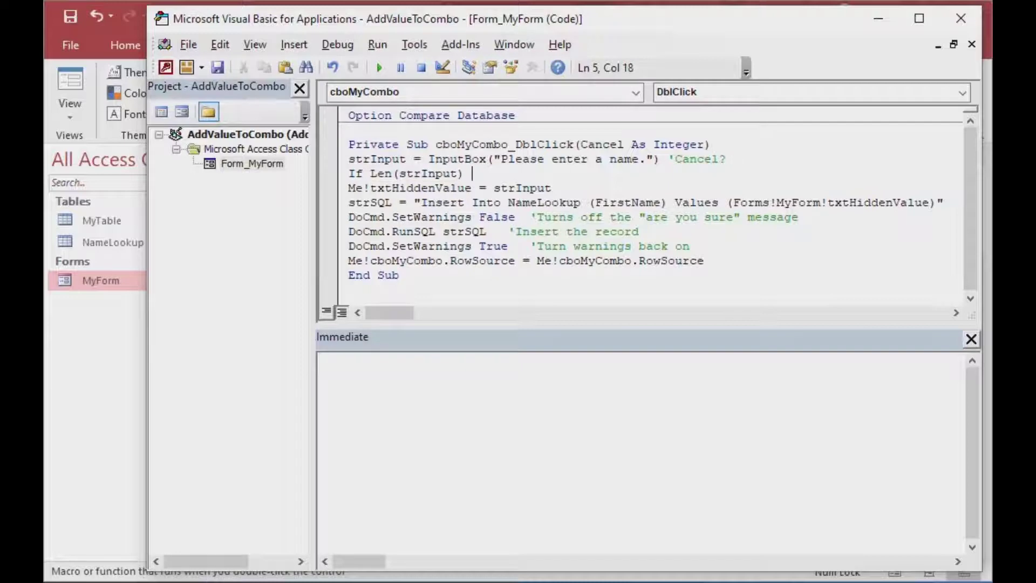
type(" = 0 Then Exit Sub")
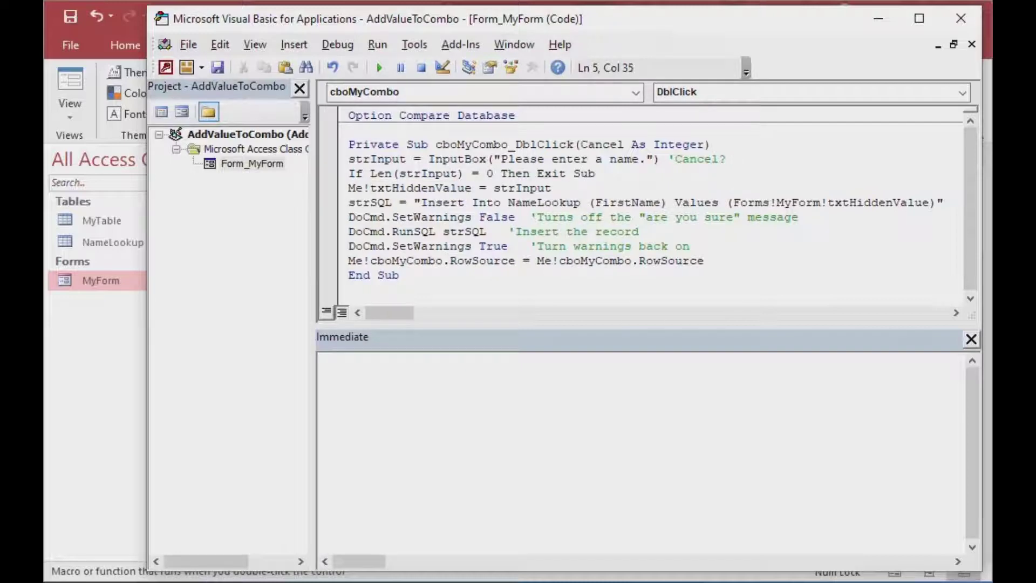
double_click(431, 172)
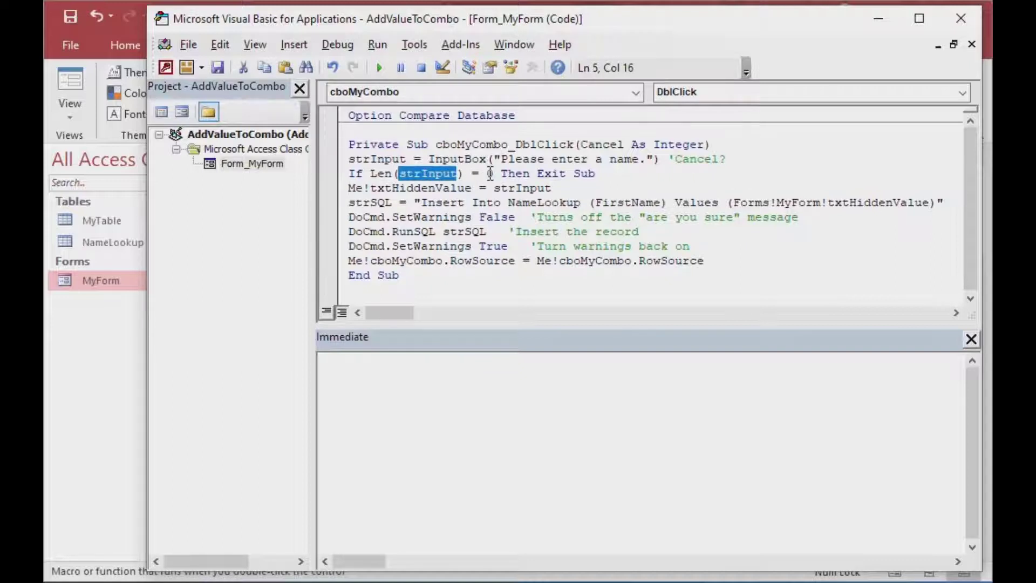
double_click(490, 173)
left_click(598, 187)
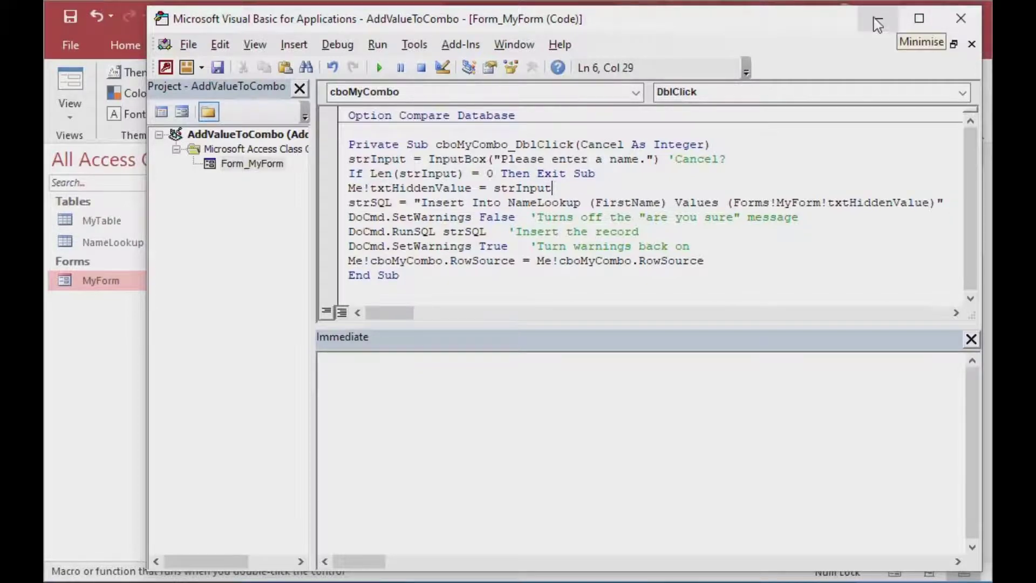
Return to Access from the code editor and show MyForm in Form View.
left_click(120, 324)
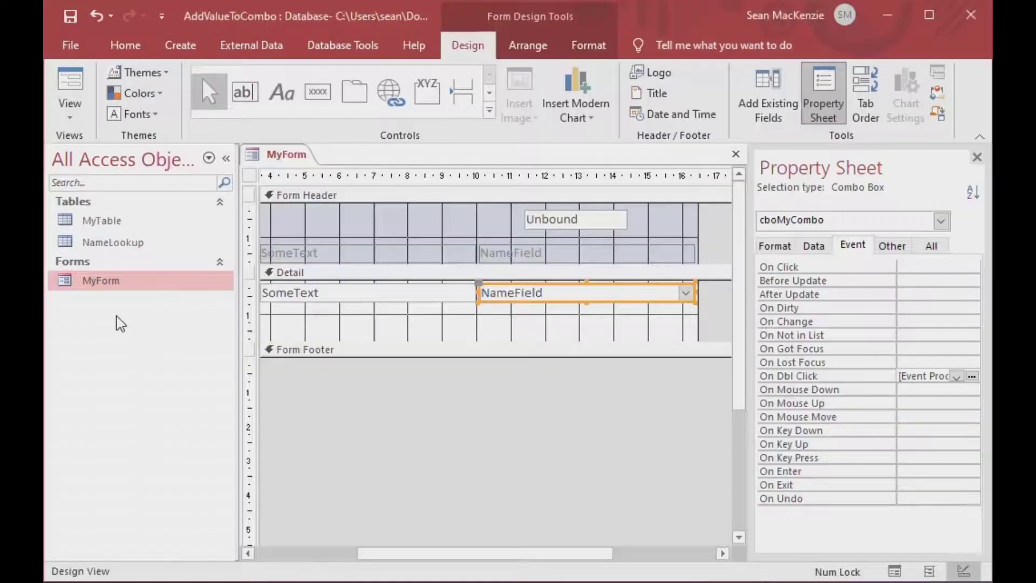
left_click(75, 114)
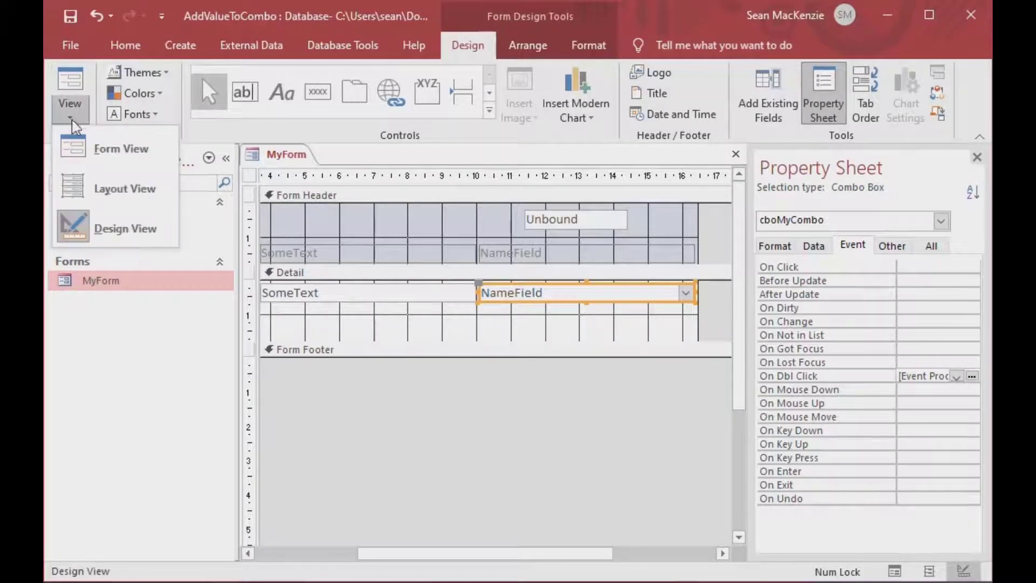
left_click(121, 149)
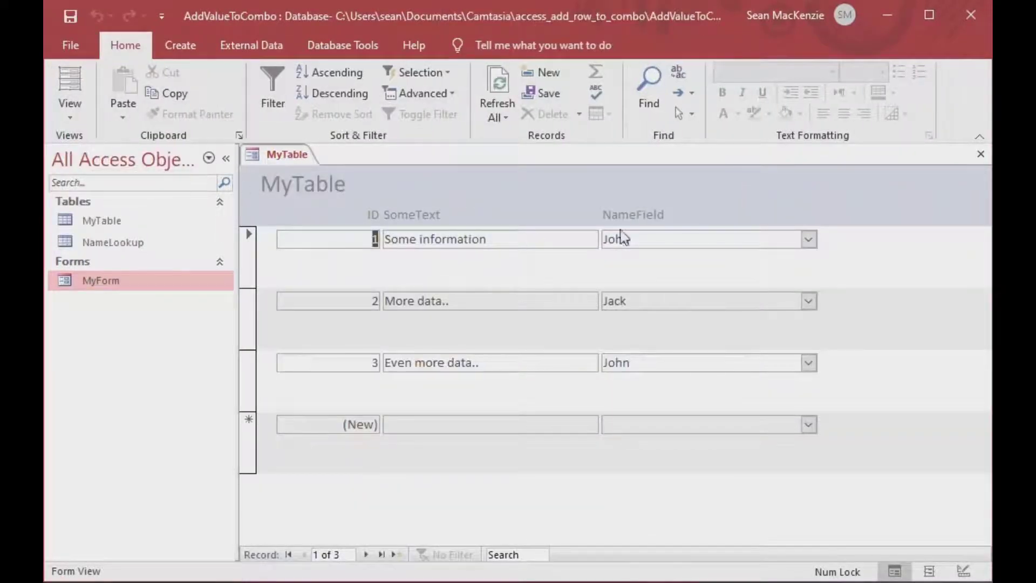
Test cancelling the name prompt of NameField in the first record and check its list of names.
left_click(665, 239)
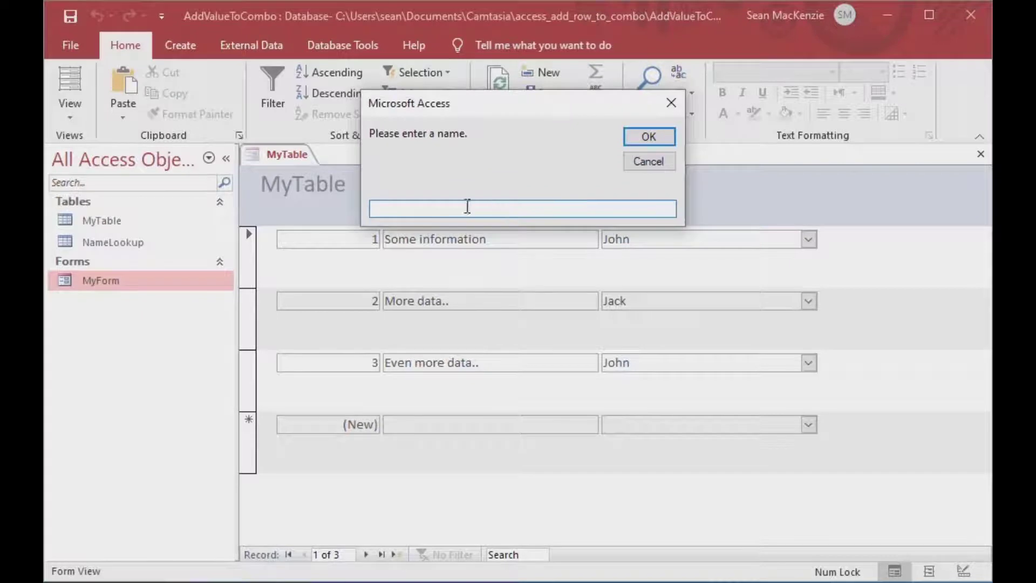
left_click(652, 163)
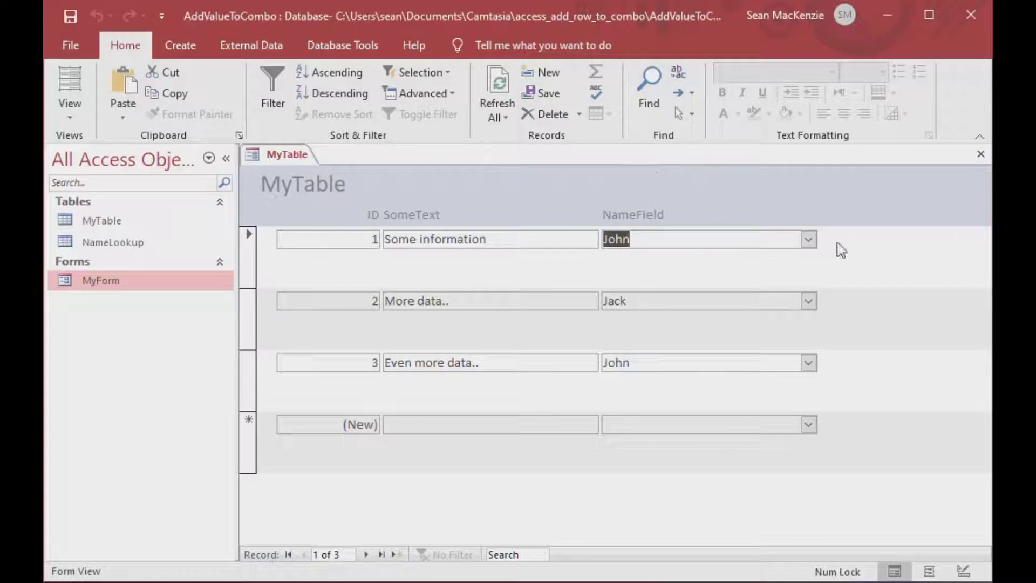
left_click(807, 241)
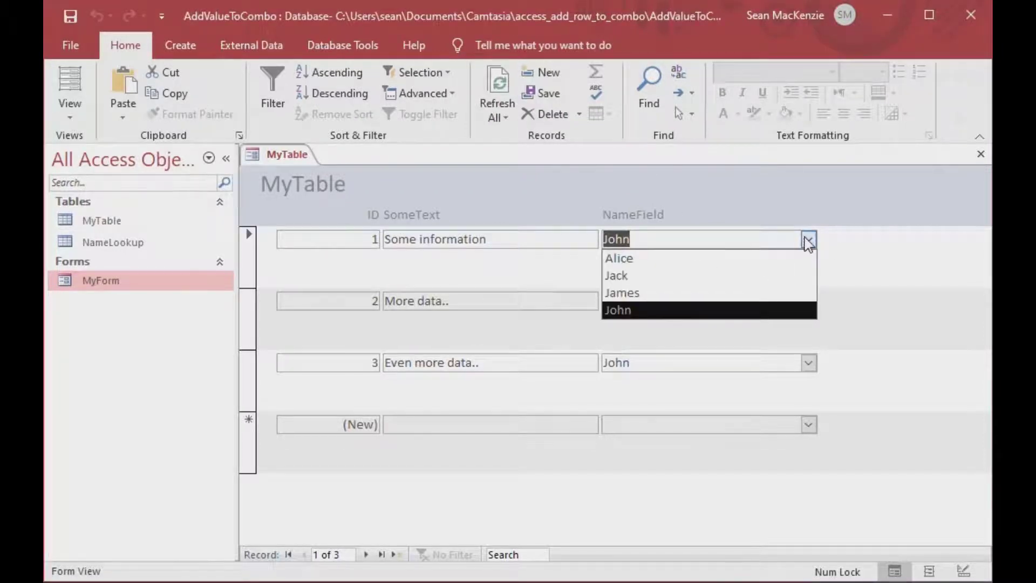
left_click(810, 243)
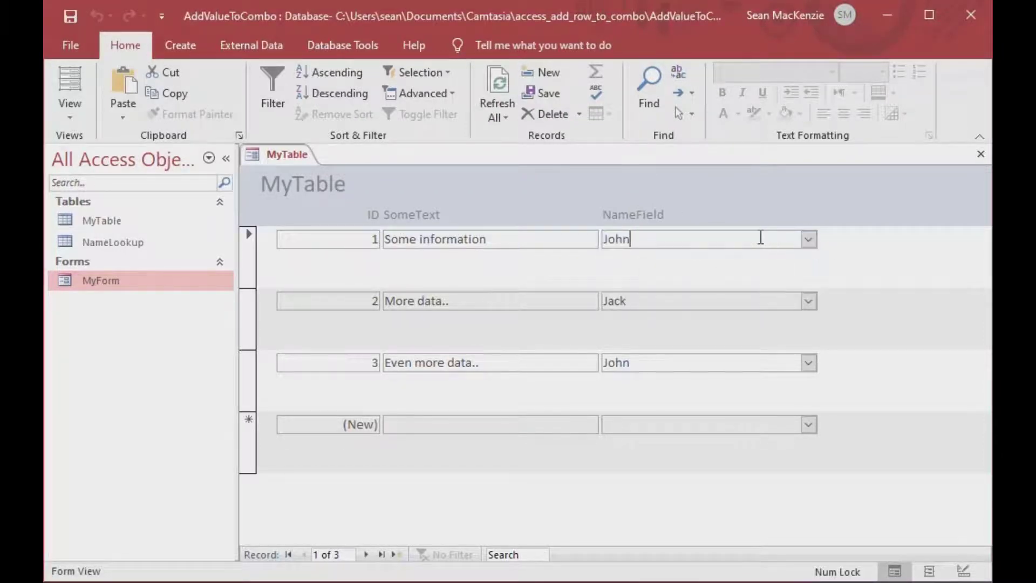
Add a new first name through the NameField prompt in the first record and check its list of names.
double_click(751, 236)
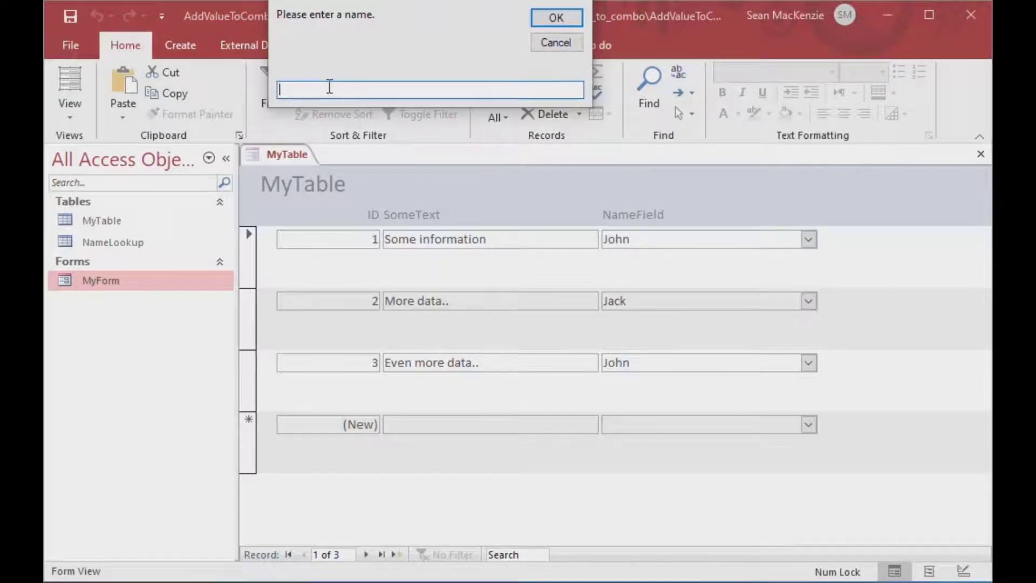
type("Walter")
left_click_drag(548, 0, 571, 60)
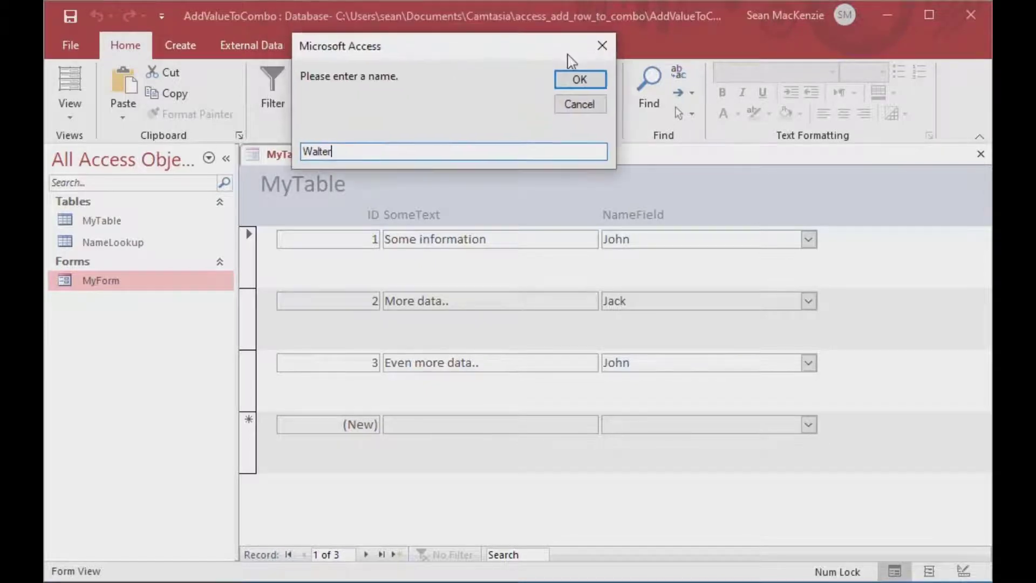
left_click(576, 79)
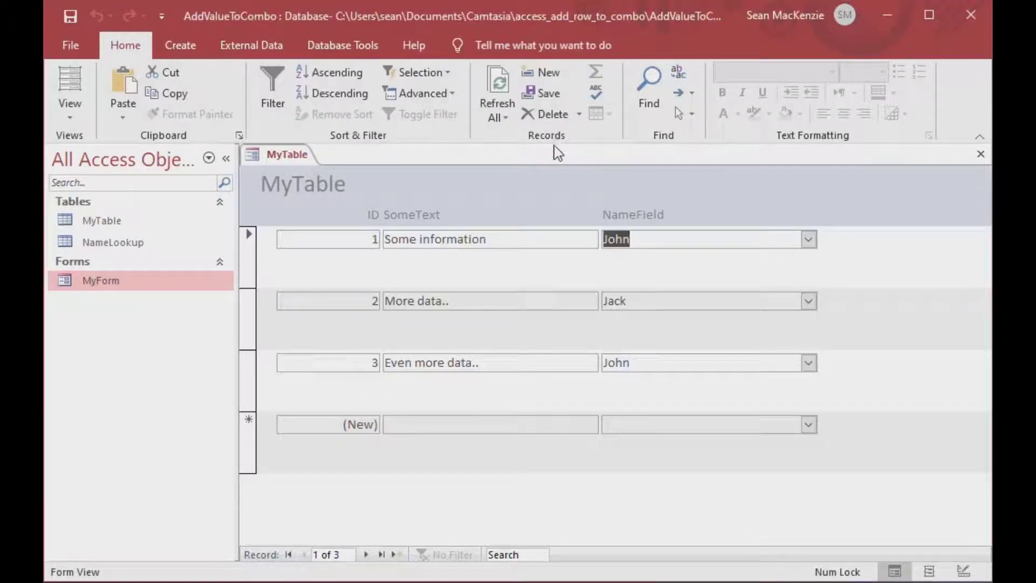
left_click(809, 240)
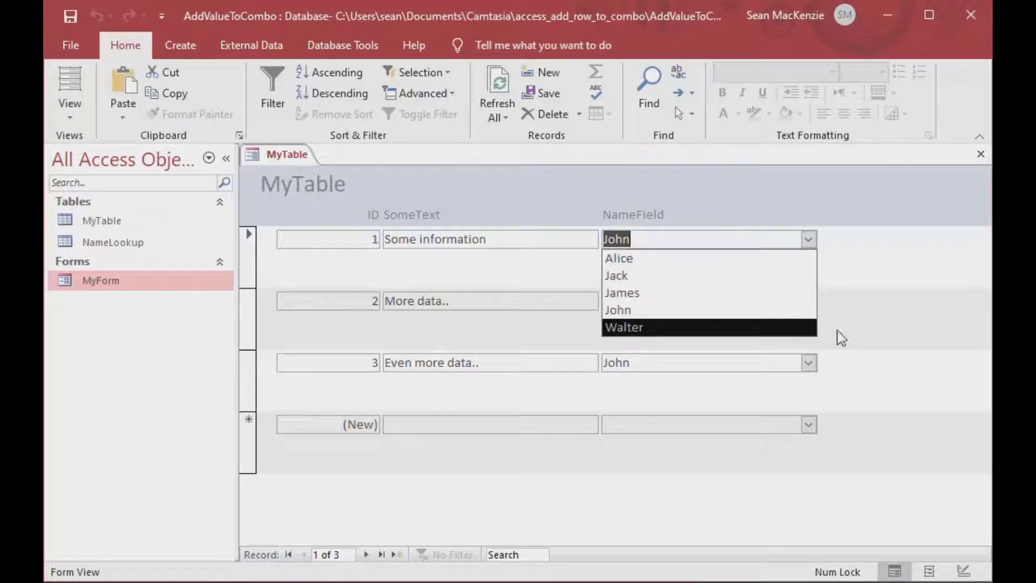
left_click(856, 249)
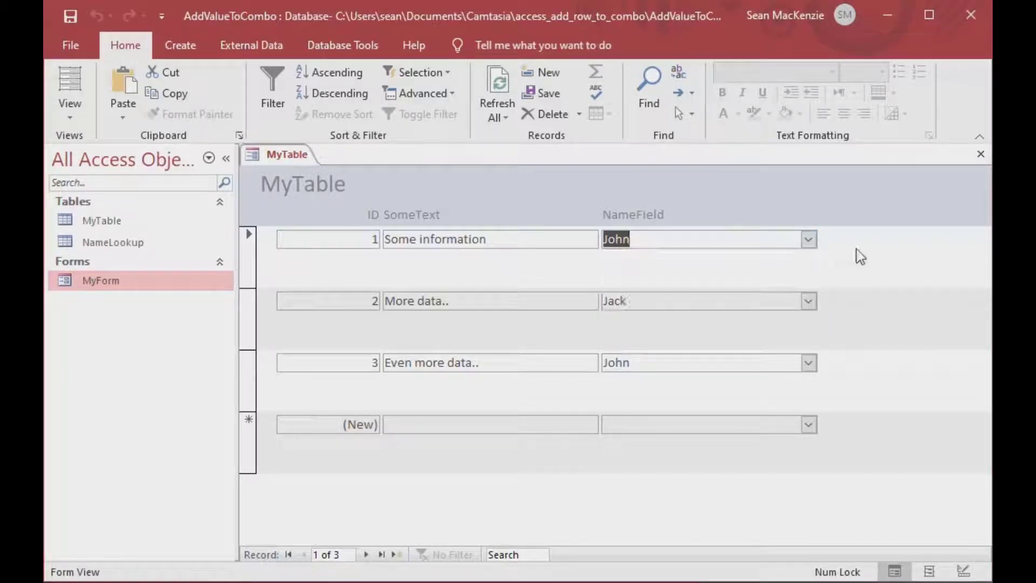
Add a fourth record with SomeText 'More data than before!' and the newly added first name in NameField, and close the form.
left_click(496, 426)
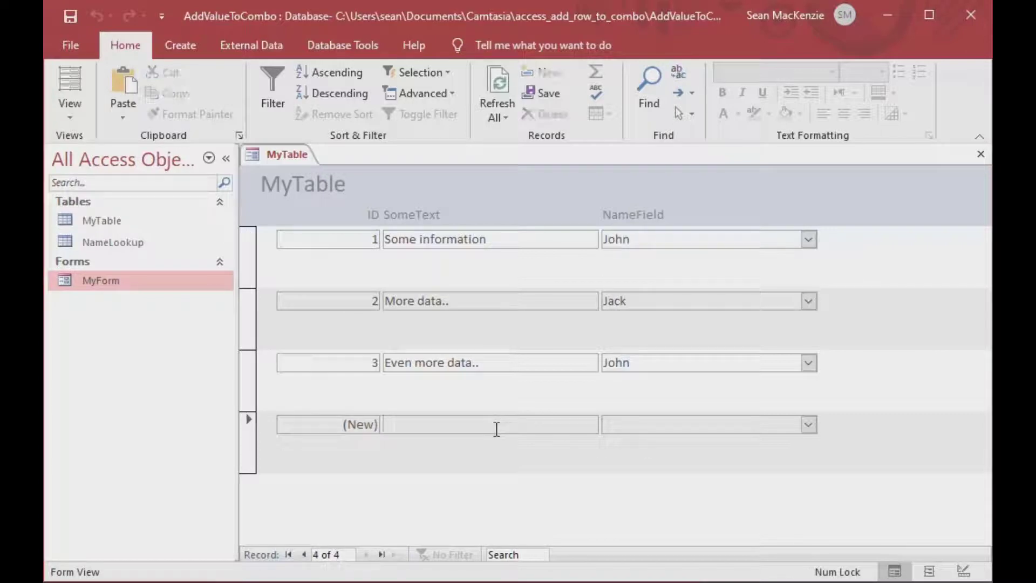
type("More ")
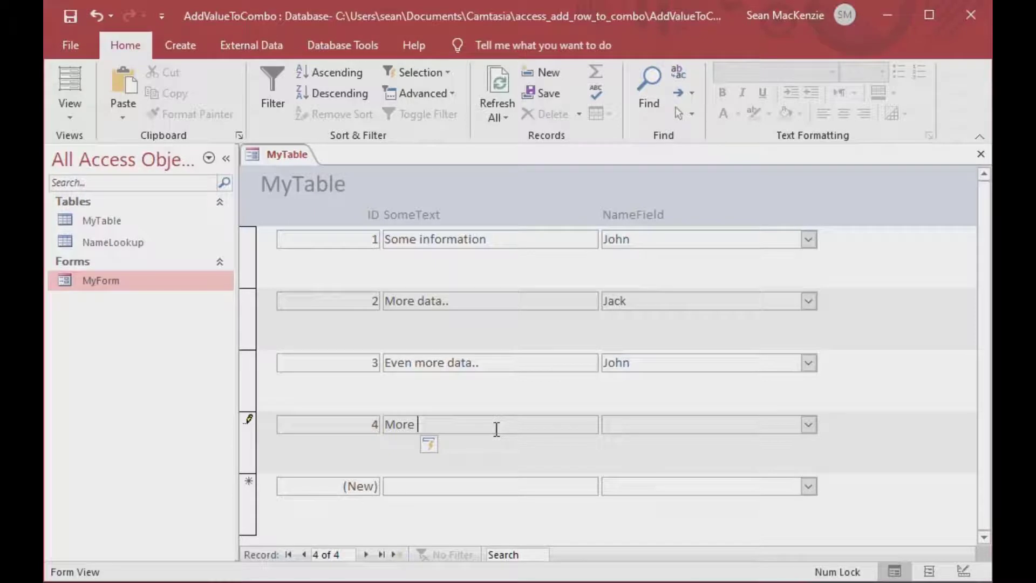
type("data than before")
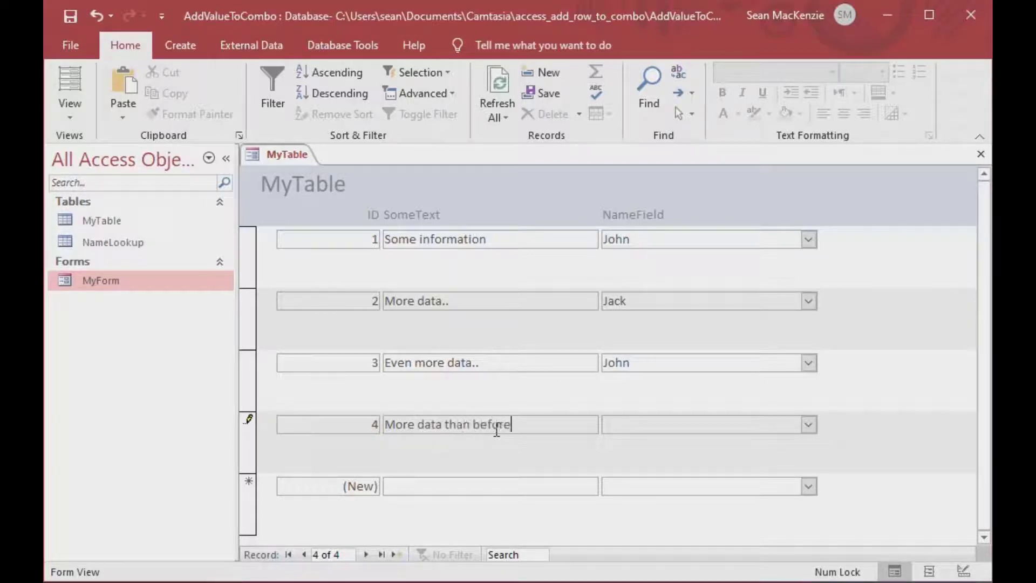
type("!")
left_click(808, 424)
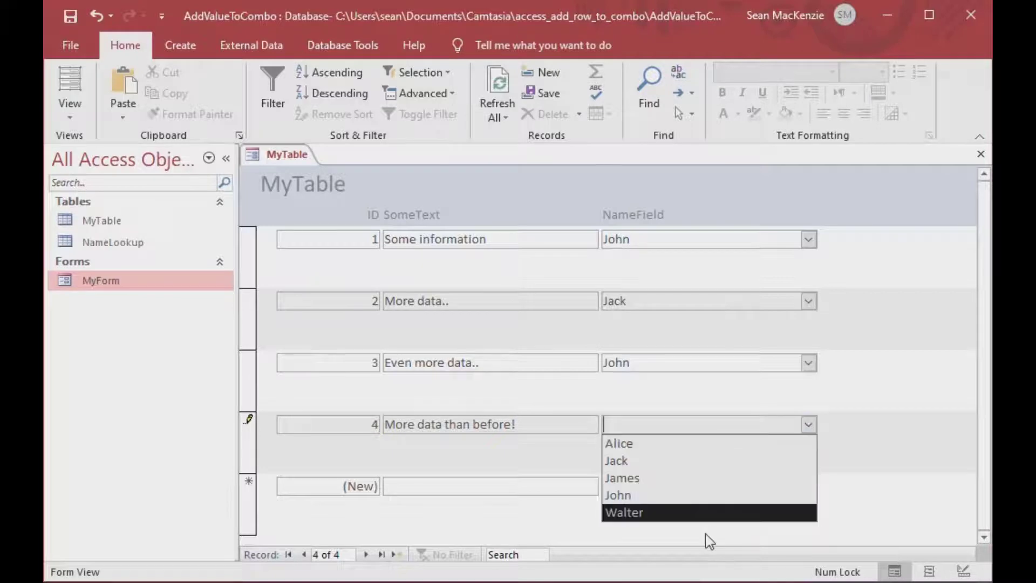
left_click(711, 514)
key("shift+Tab")
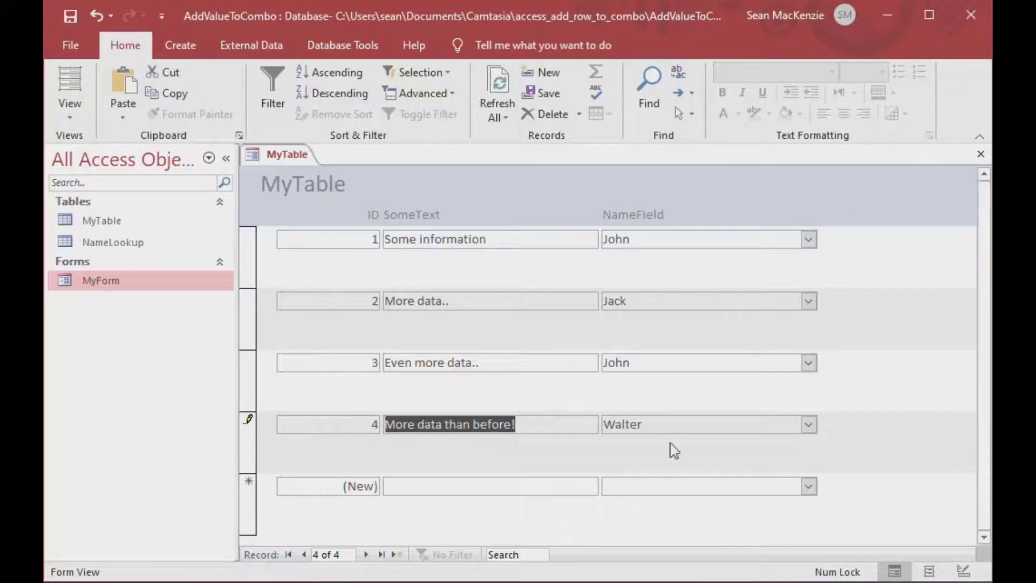
left_click(689, 426)
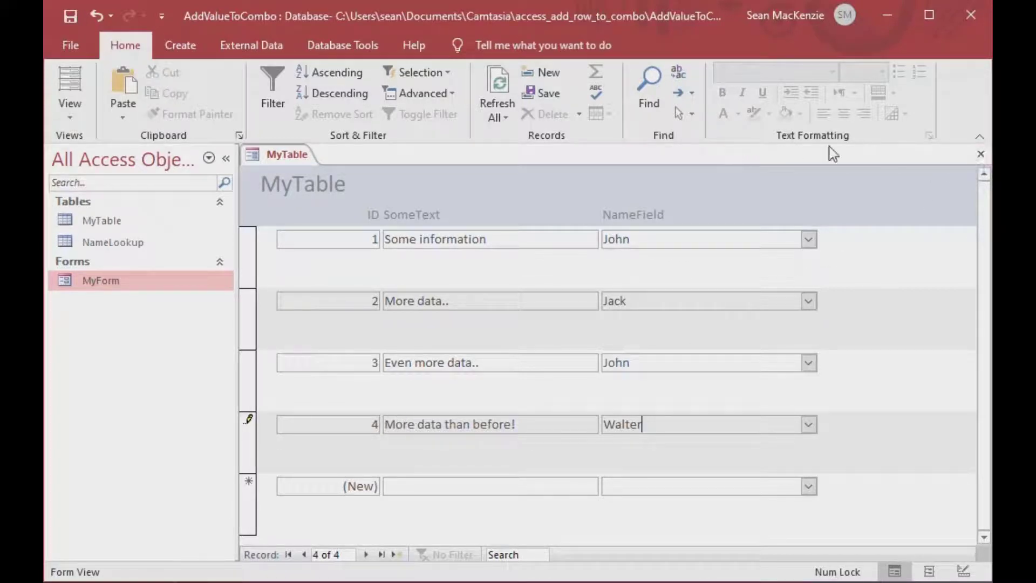
left_click(980, 156)
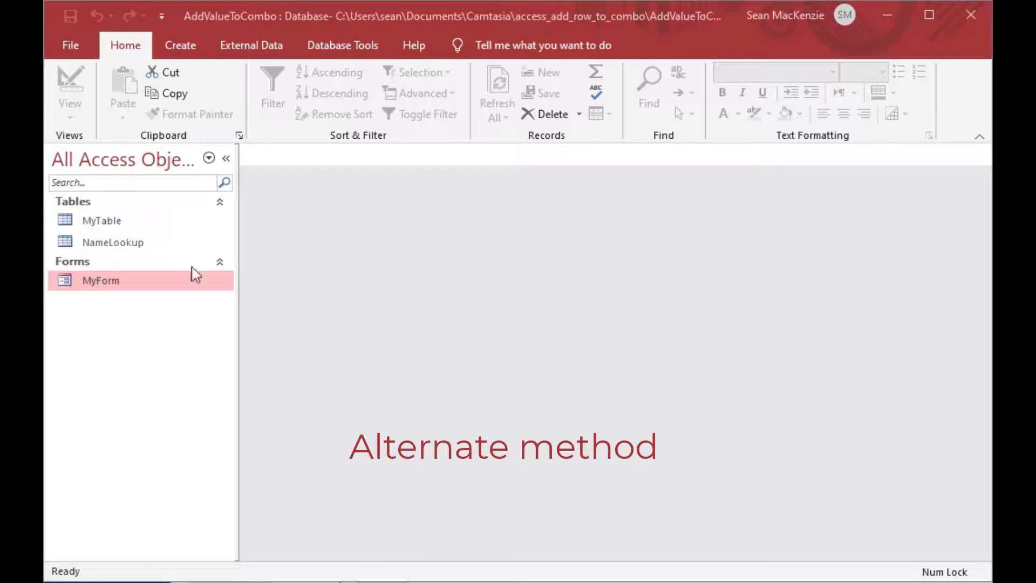
Show MyForm in Design View and open the double-click event procedure of the cboMyCombo combo box.
right_click(88, 289)
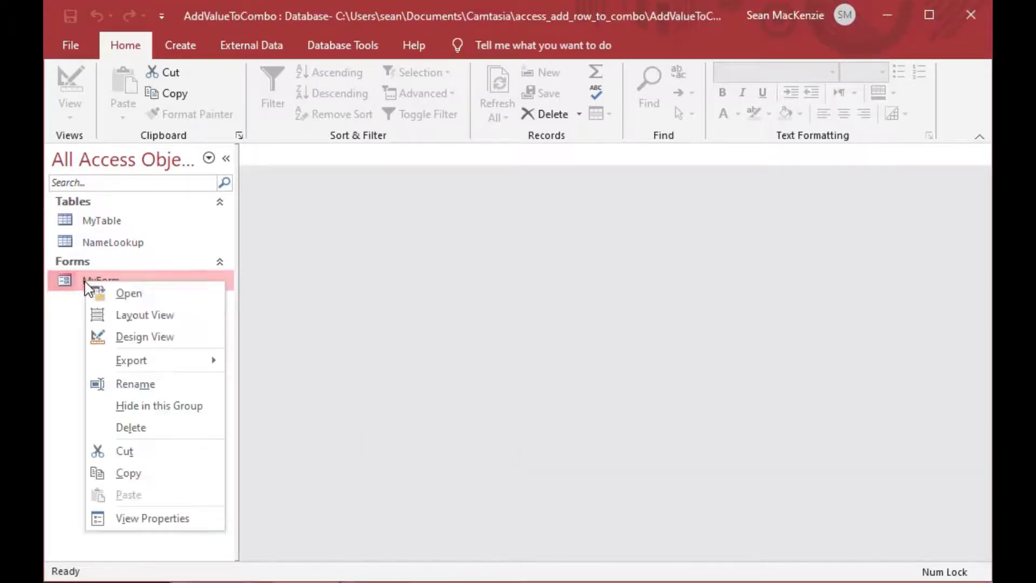
left_click(135, 334)
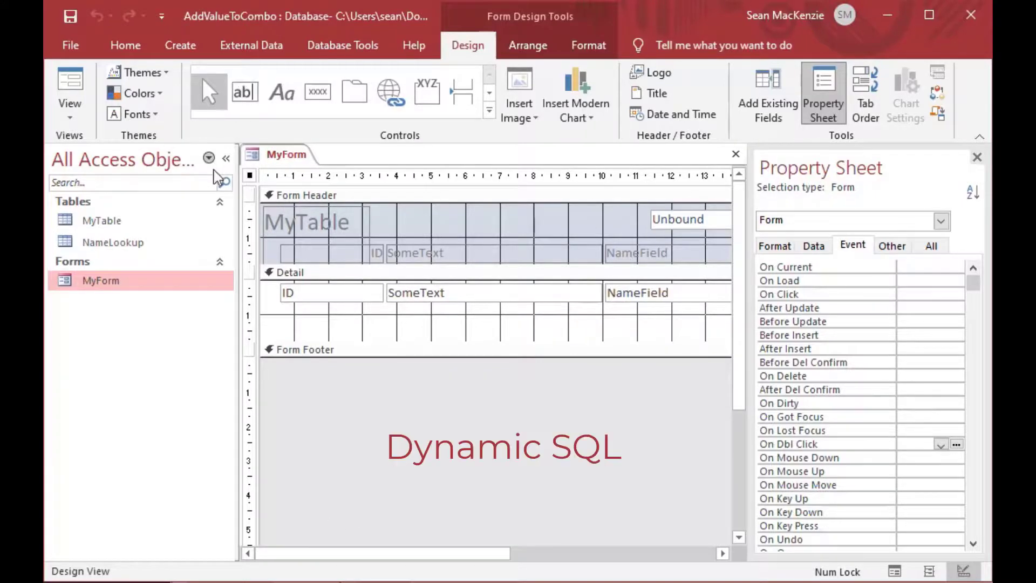
left_click(227, 160)
left_click(513, 293)
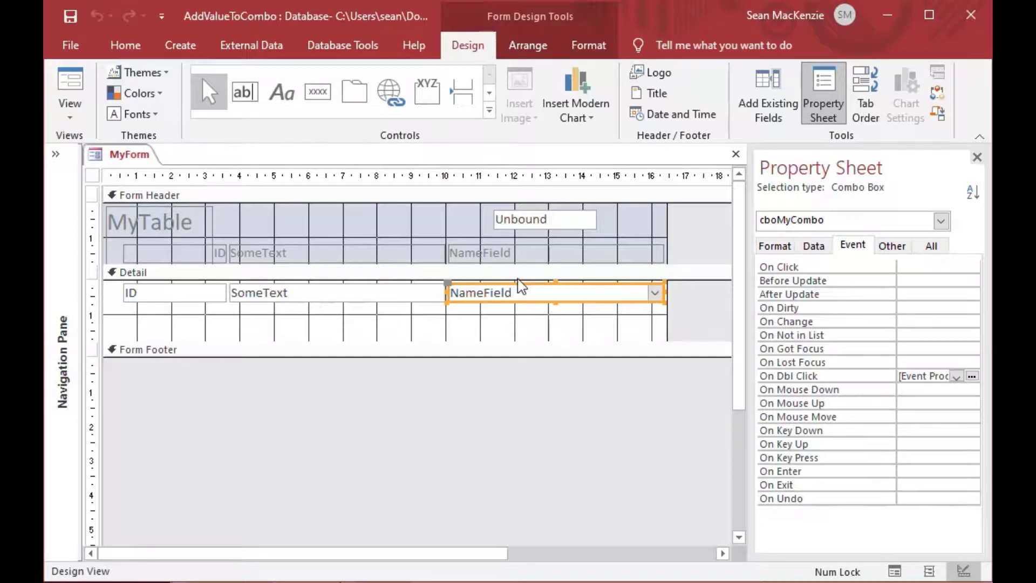
left_click(543, 218)
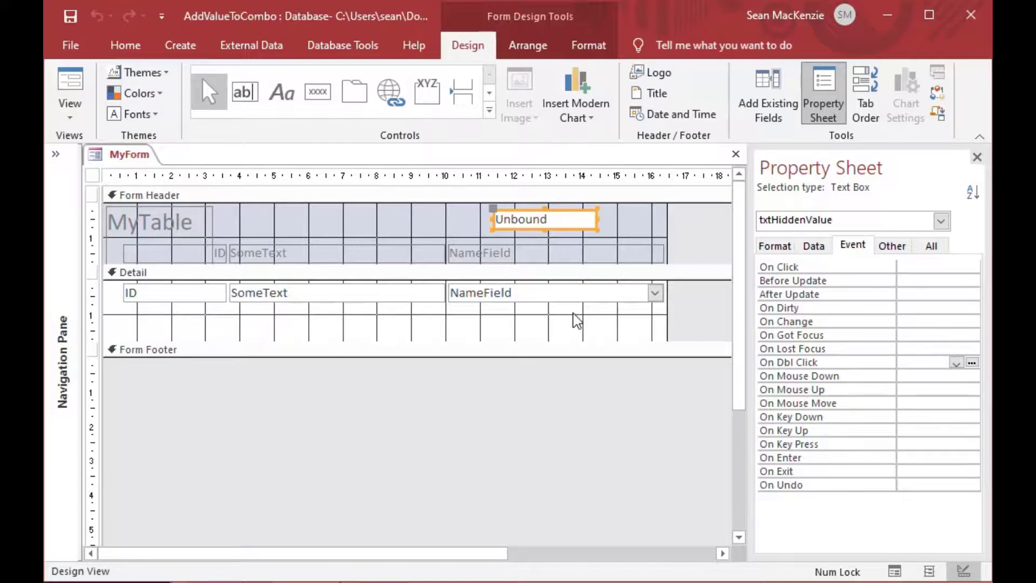
left_click(568, 294)
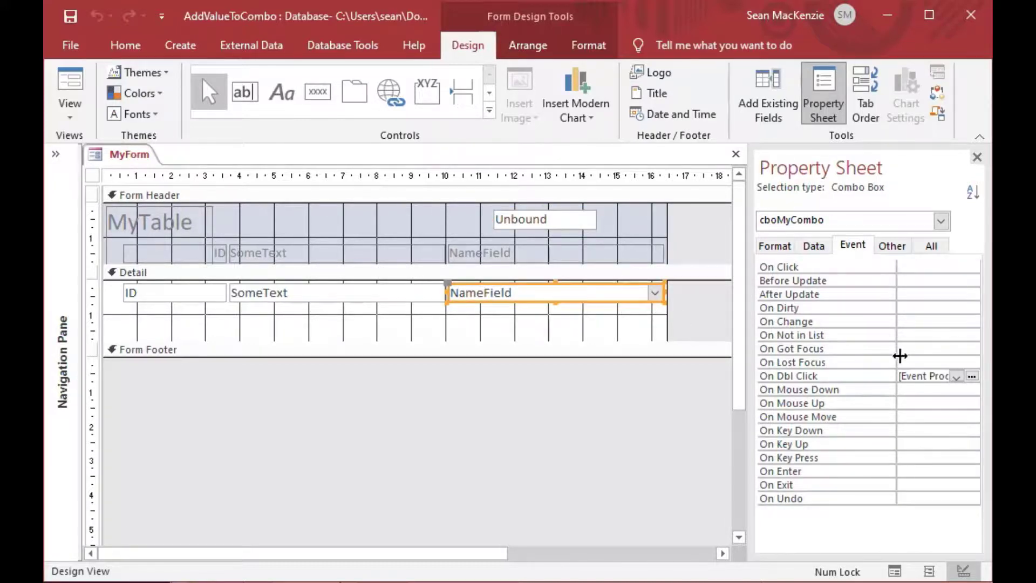
left_click(971, 377)
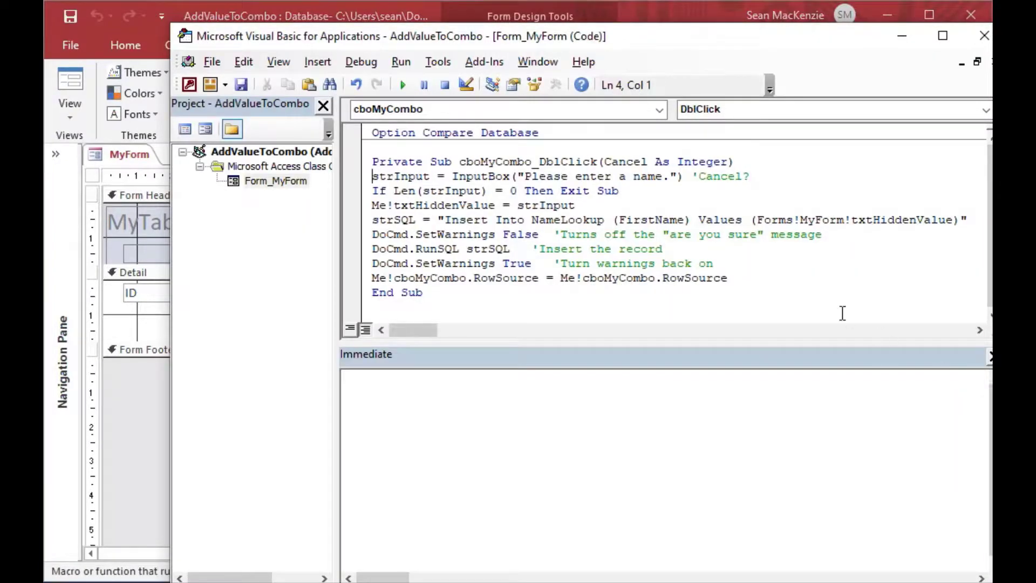
Comment out the line Me!txtHiddenValue = strInput and remove Forms!MyForm!txtHiddenValue from the Values parentheses of the strSQL line.
left_click(656, 187)
type("'")
left_click(380, 220)
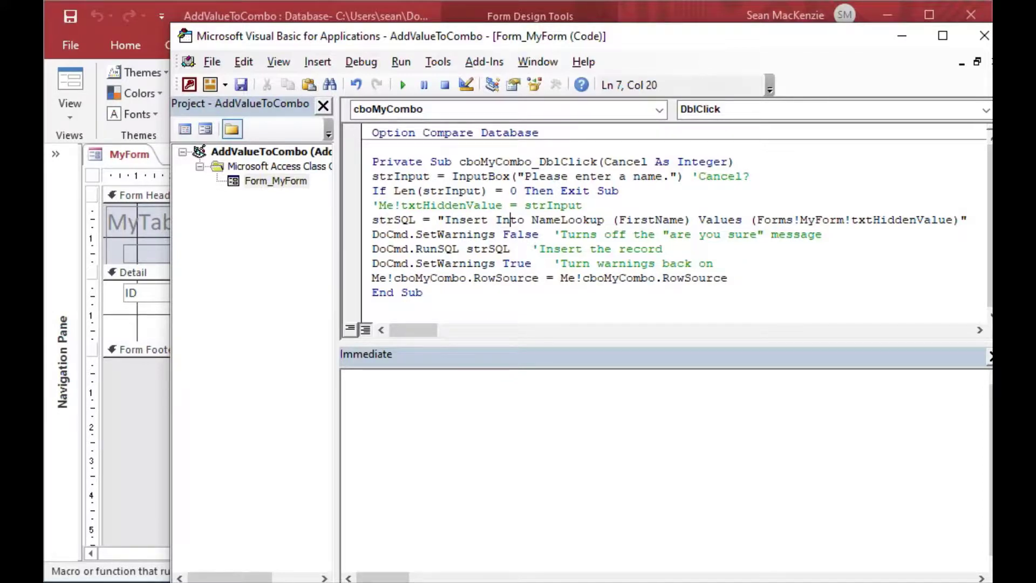
key("Right")
key("Right")
key("Right")
key("Right")
key("Right")
key("Right")
key("Right")
key("Right")
key("Right")
key("Right")
key("Right")
key("Right")
key("Right")
key("Right")
key("Right")
key("Right")
key("Right")
key("Right")
key("Right")
key("Right")
key("Delete")
key("Delete")
key("Delete")
key("Delete")
key("Delete")
key("Delete")
key("Delete")
key("Delete")
key("Delete")
key("Delete")
key("Delete")
key("Delete")
key("Delete")
key("Delete")
key("Delete")
key("Delete")
key("Delete")
key("Delete")
key("Delete")
key("Delete")
key("Delete")
key("Delete")
key("Delete")
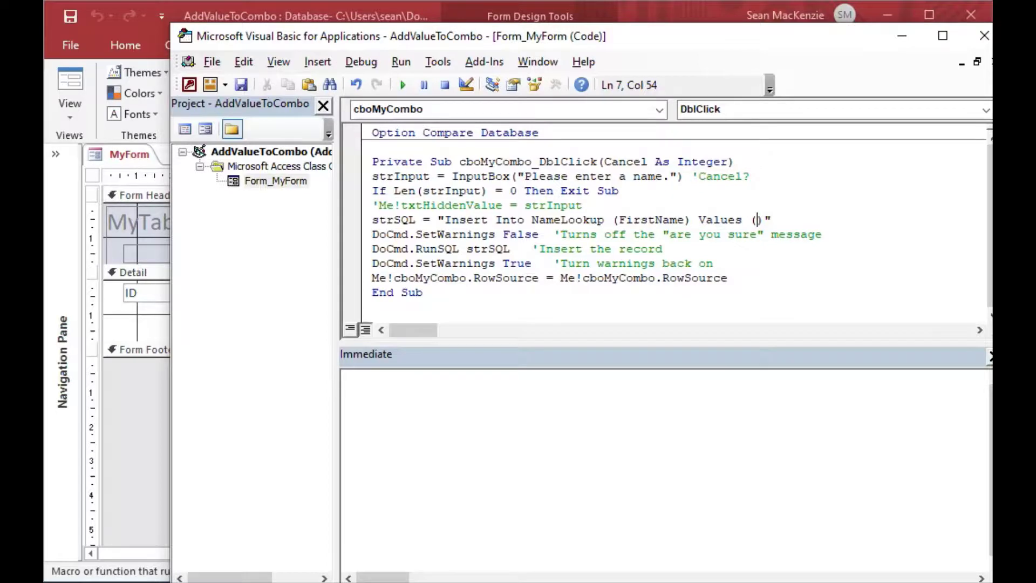
Concatenate strInput into the Values parentheses of the strSQL line so they read ('" & strInput & "').
type("'\" ")
type("& strVa")
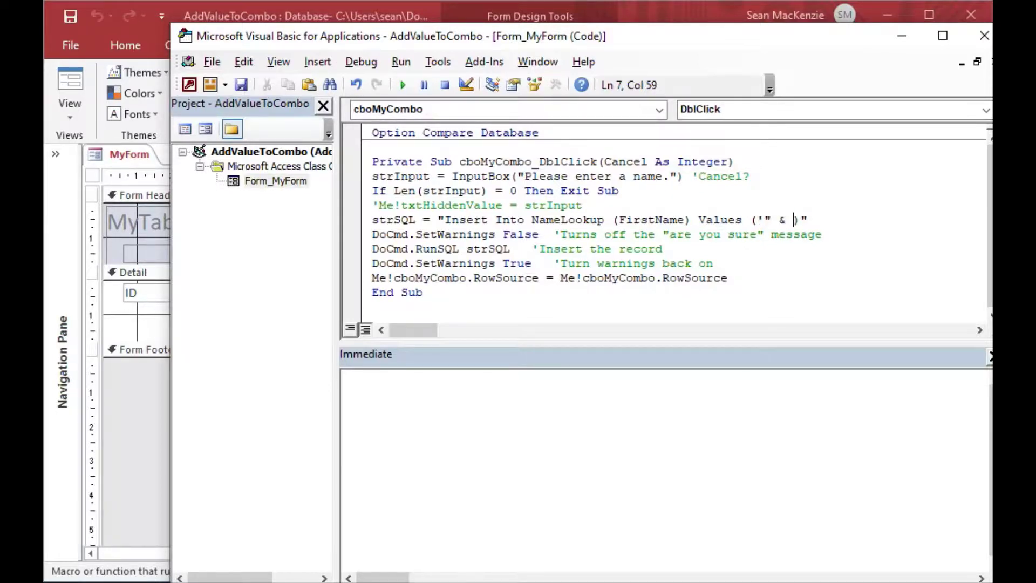
type("lue")
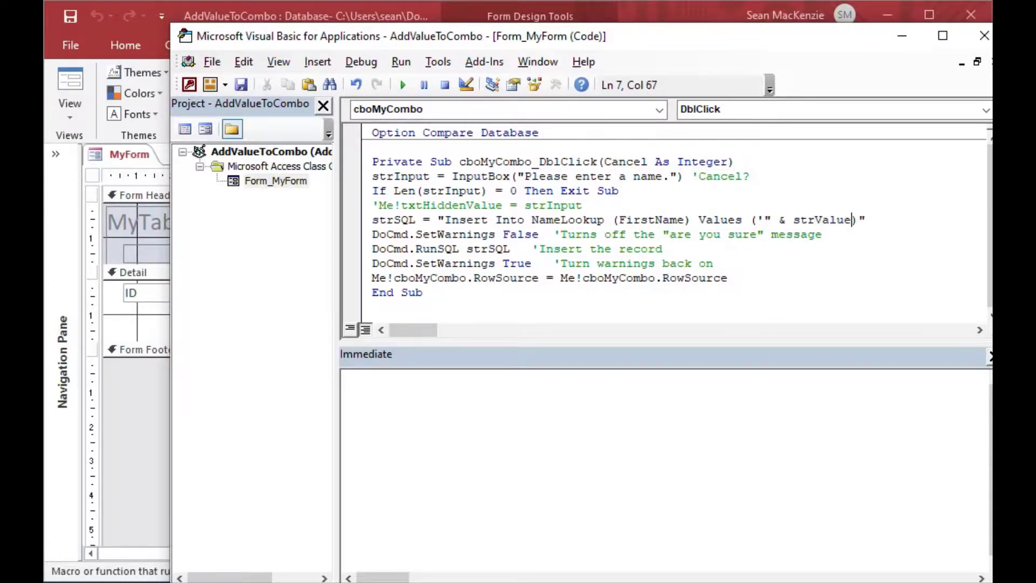
key("BackSpace")
key("BackSpace")
key("BackSpace")
key("BackSpace")
key("BackSpace")
type("Input & \"'")
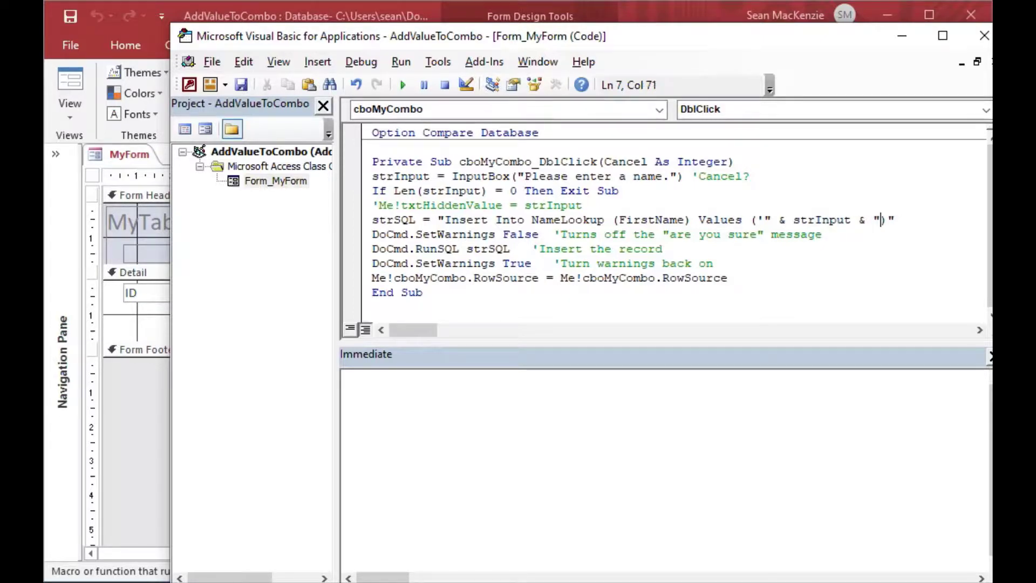
left_click(895, 219)
left_click(467, 297)
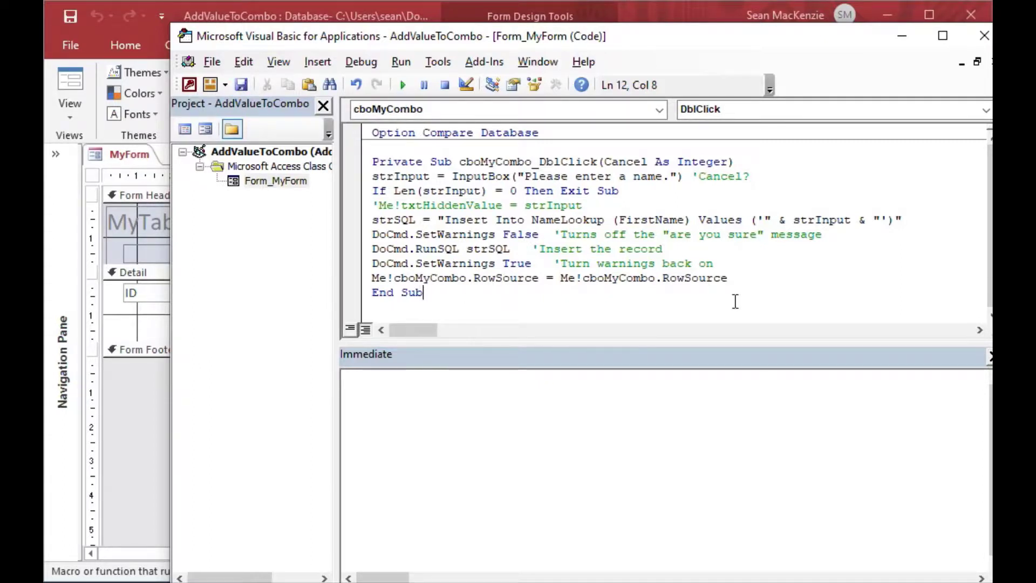
Return to Access from the code editor and delete the unbound text box txtHiddenValue from the form header.
left_click(902, 41)
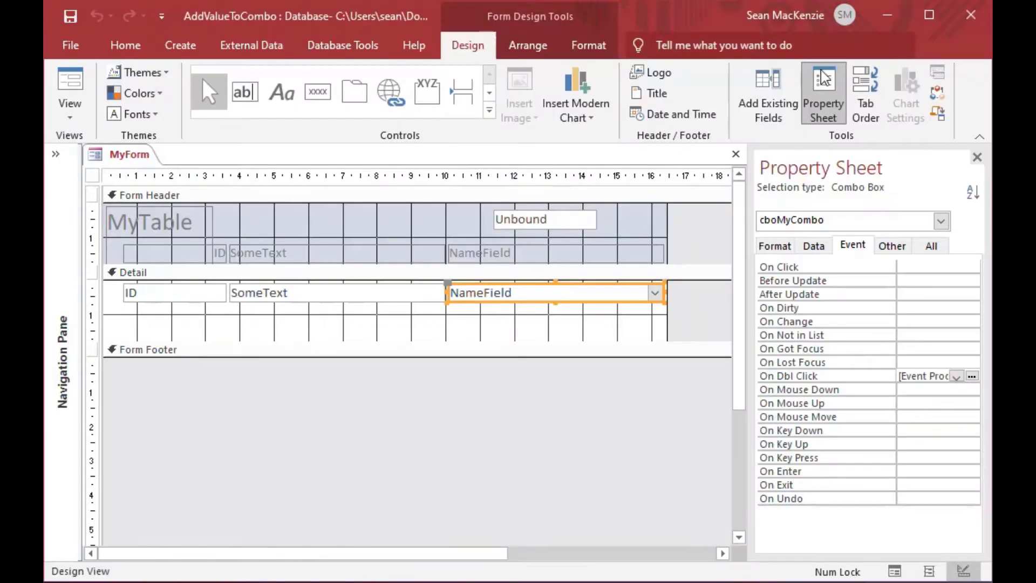
left_click(560, 221)
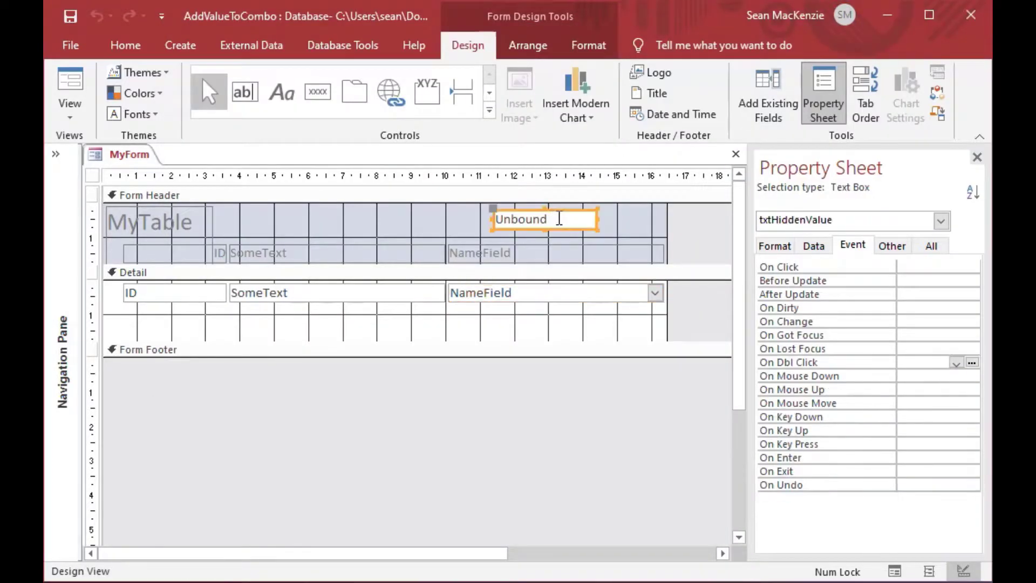
key("Delete")
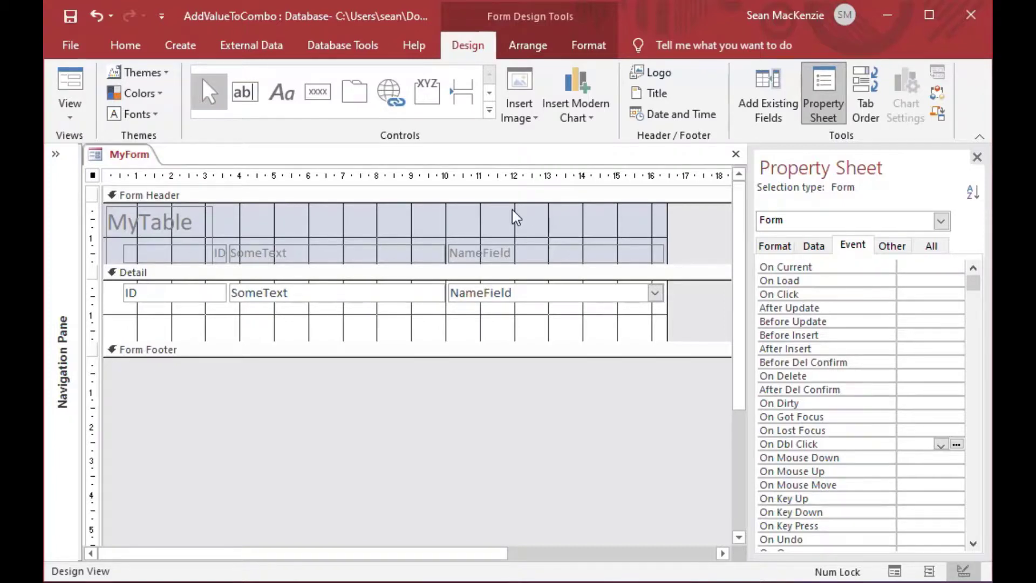
Show MyForm in Form View and add another first name through the NameField prompt in the first record.
left_click(515, 292)
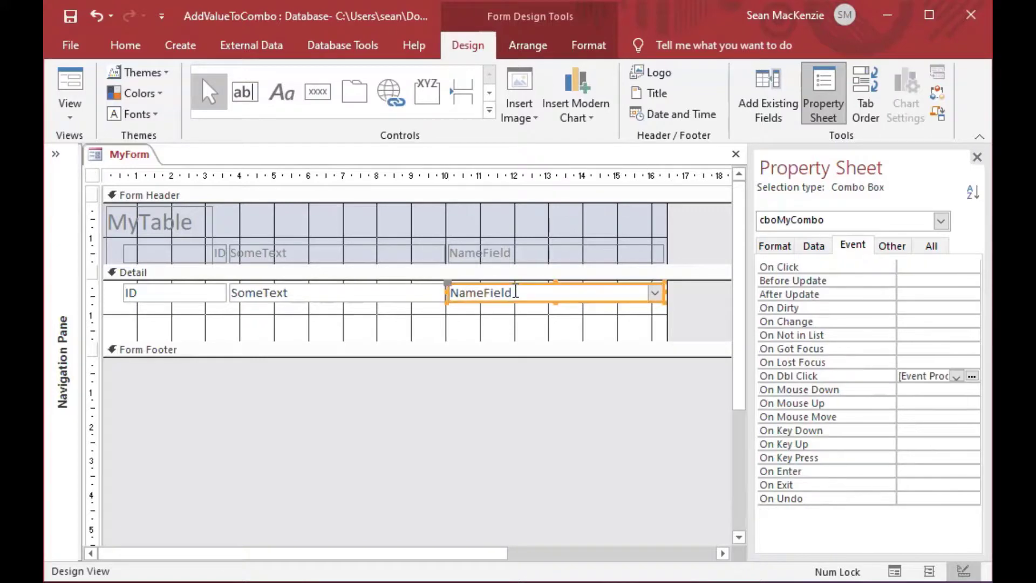
left_click(404, 224)
left_click(74, 82)
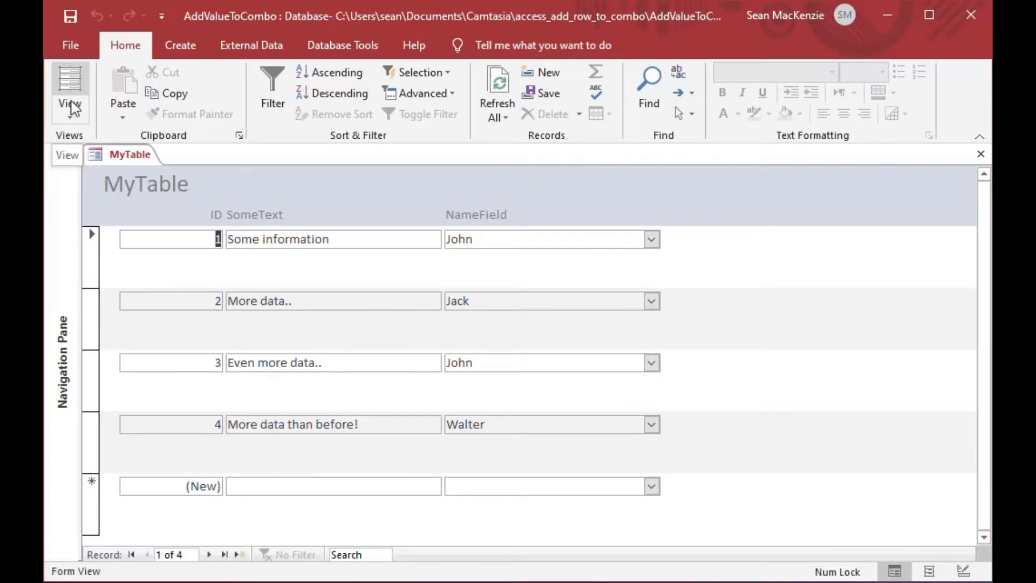
left_click(551, 239)
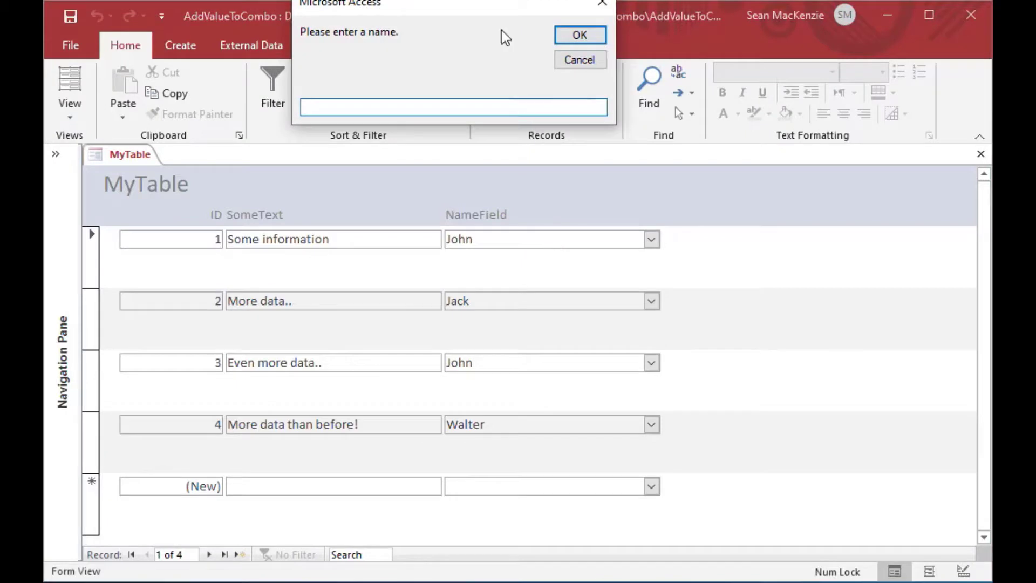
left_click_drag(499, 10, 509, 48)
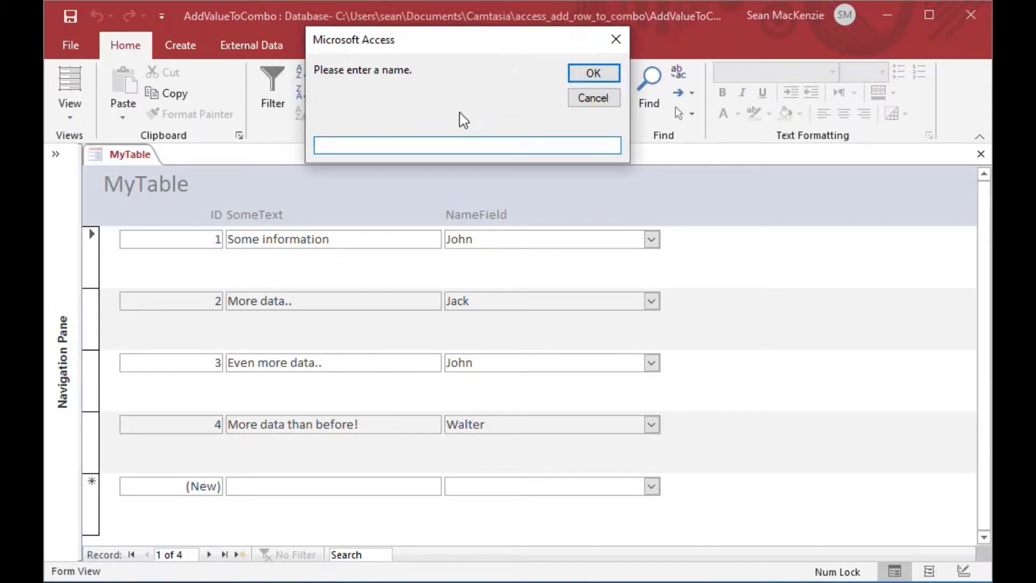
type("William")
left_click(592, 75)
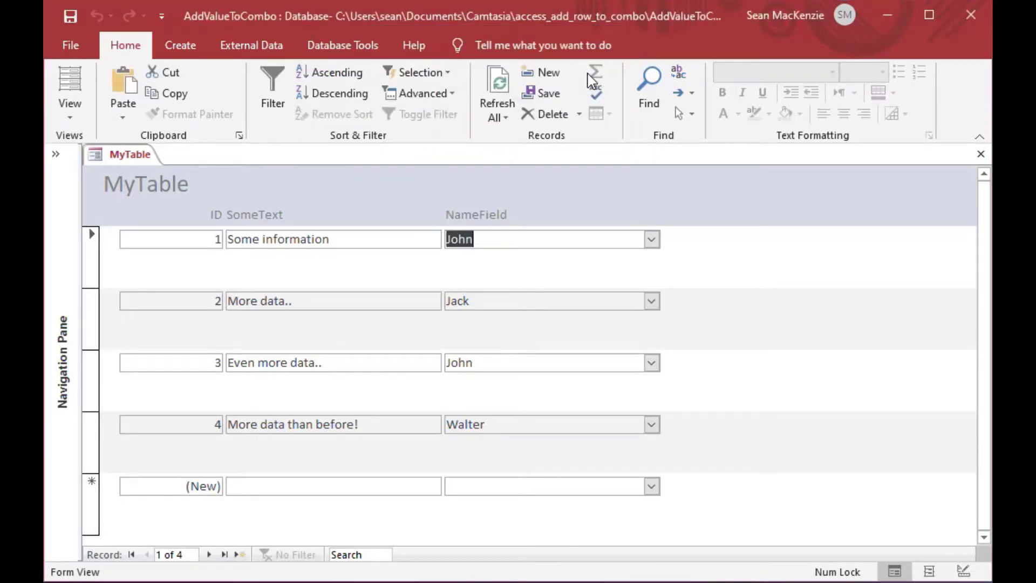
Check the list of names in NameField of the first record without changing the selection.
left_click(651, 239)
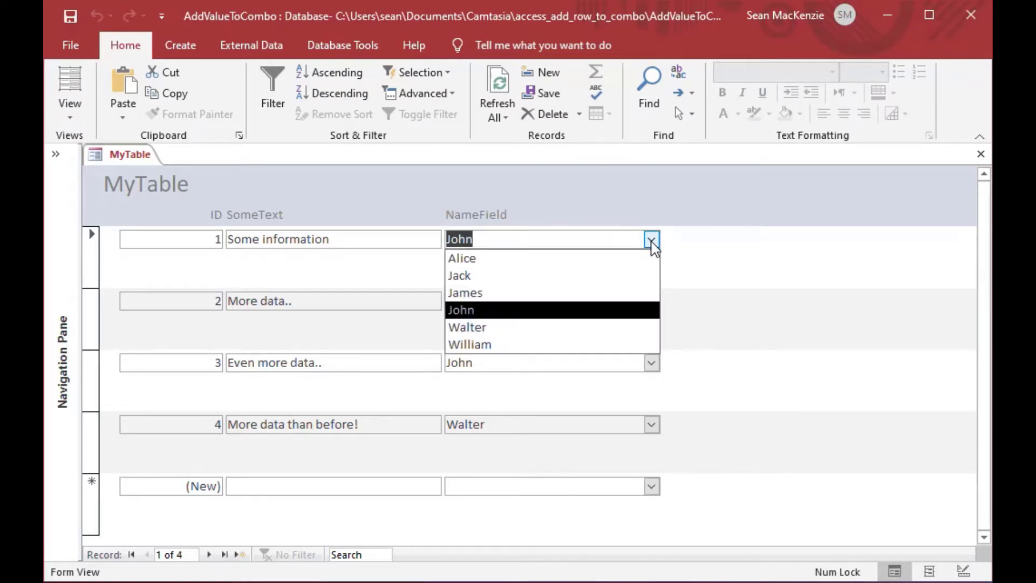
key("Up")
key("Up")
key("Up")
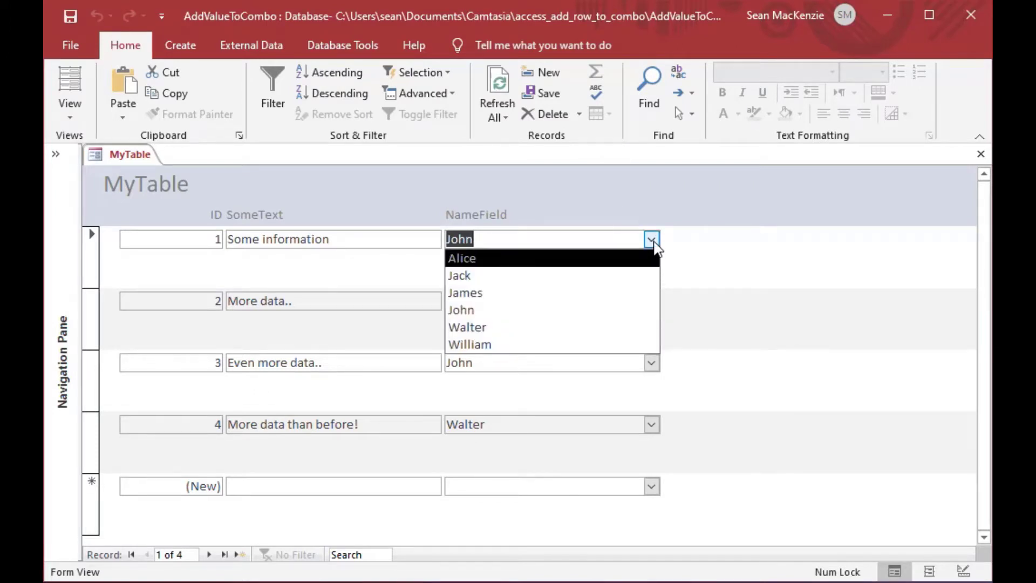
key("Escape")
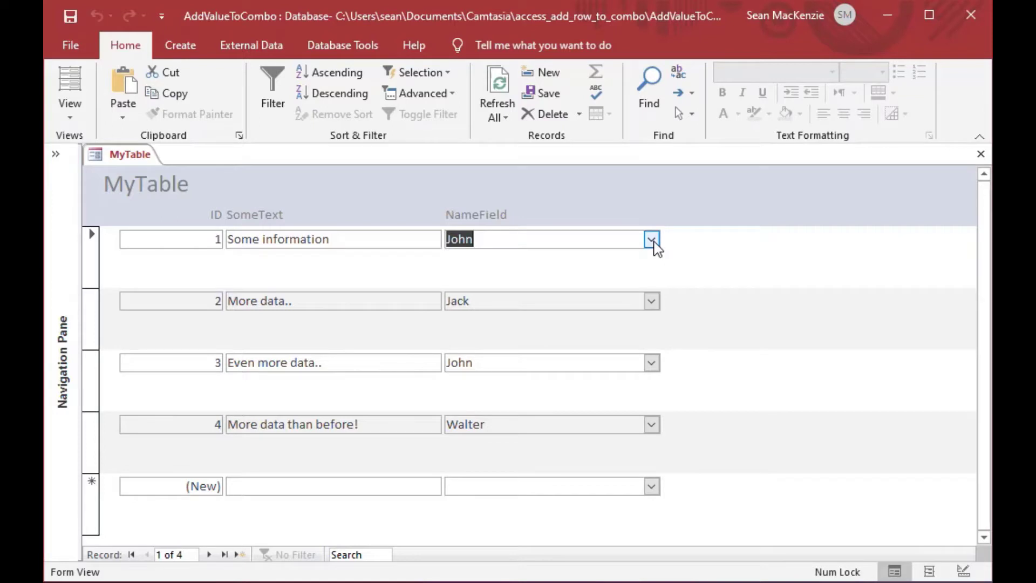
Set NameField of the first record to the newly added first name, save the record and close the form.
left_click(651, 239)
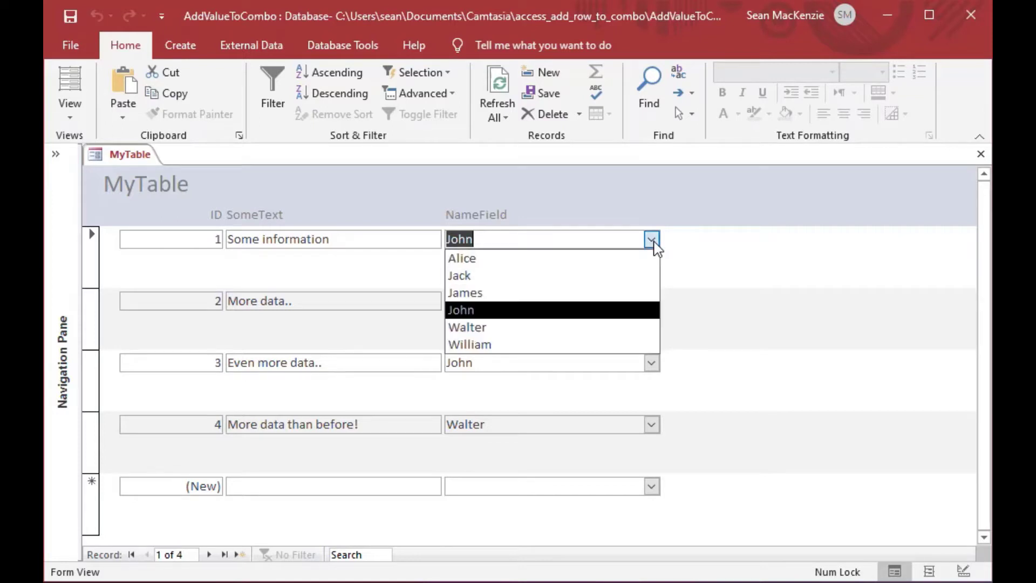
left_click(591, 345)
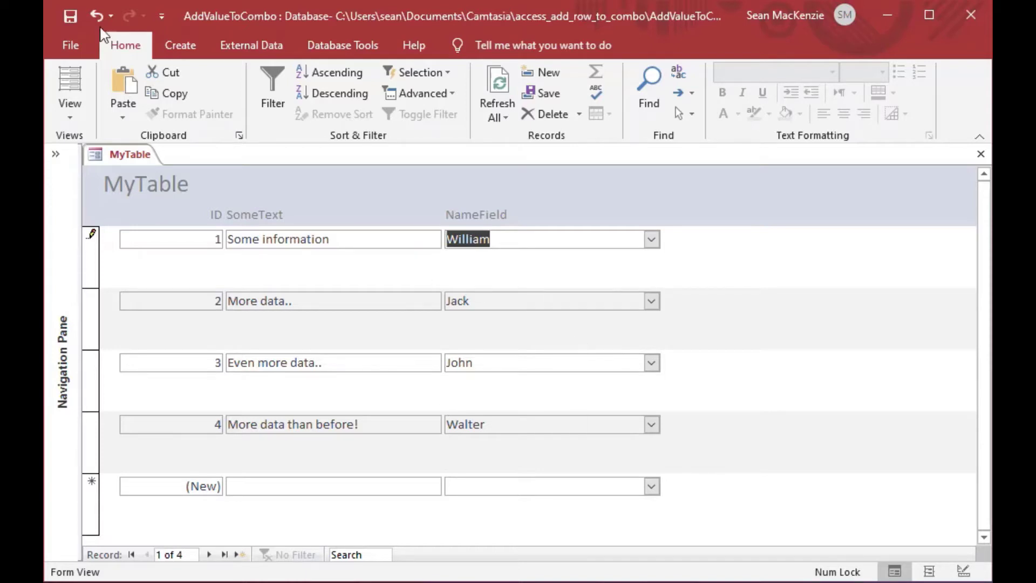
key("shift+Tab")
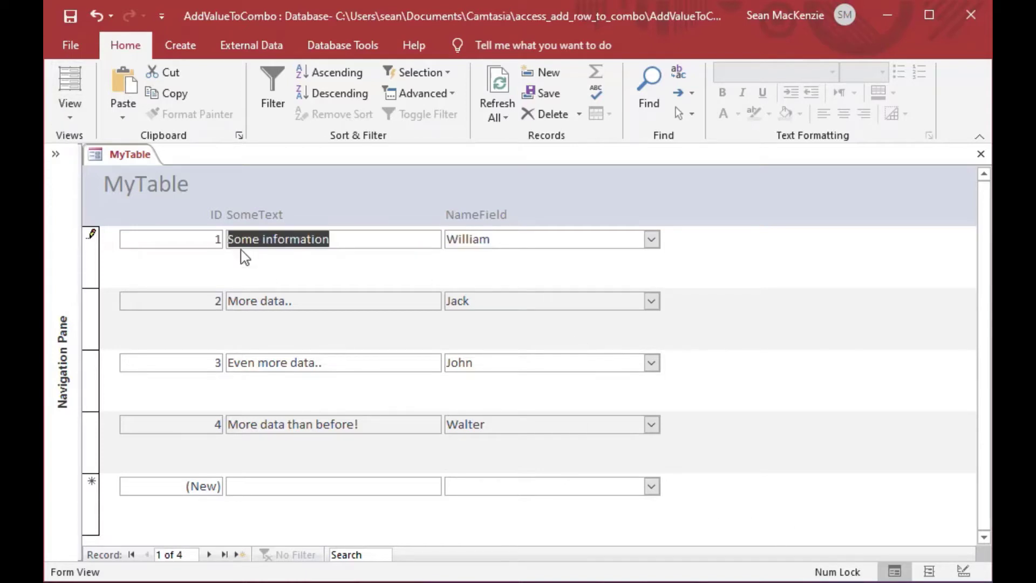
left_click(326, 298)
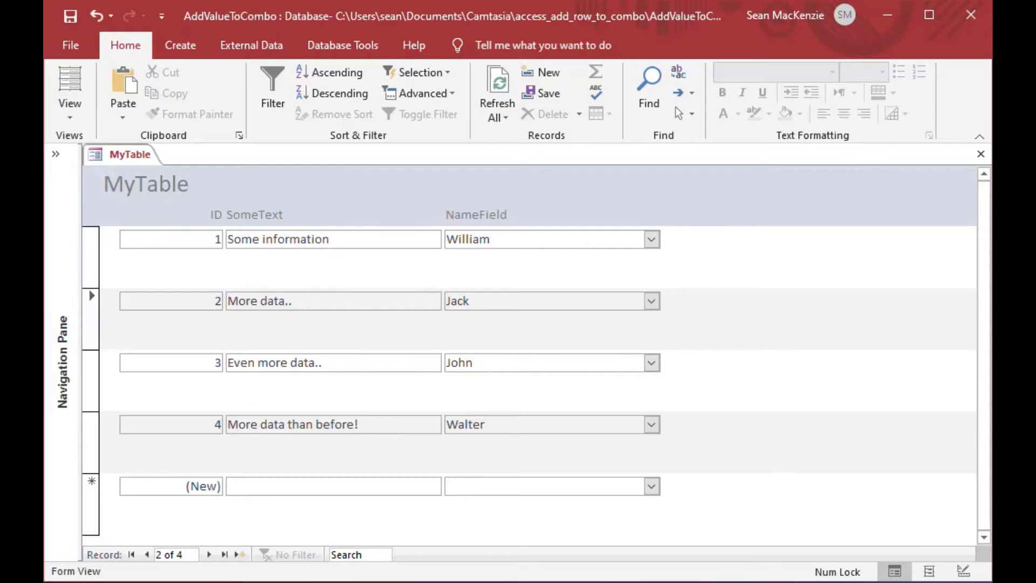
left_click(980, 154)
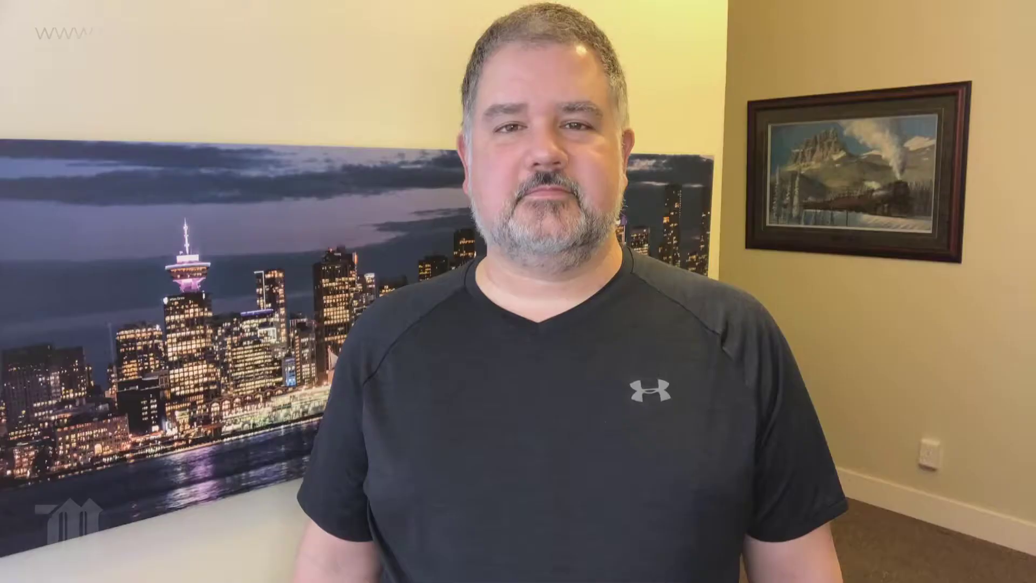